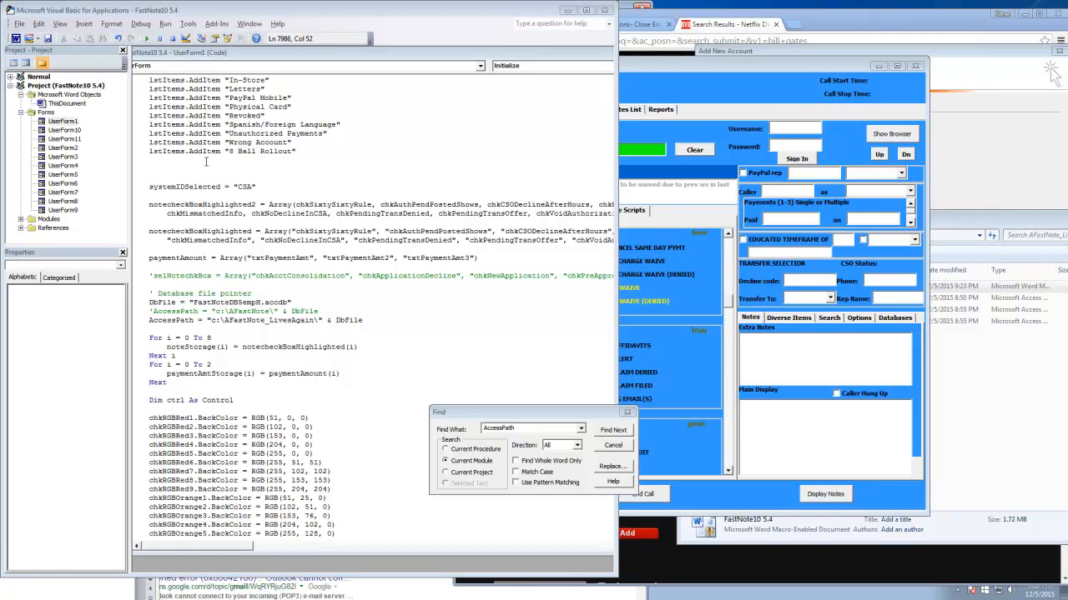
Bring the FastNote form to the front and move it over the code editor, clear of the file folder
left_click(198, 108)
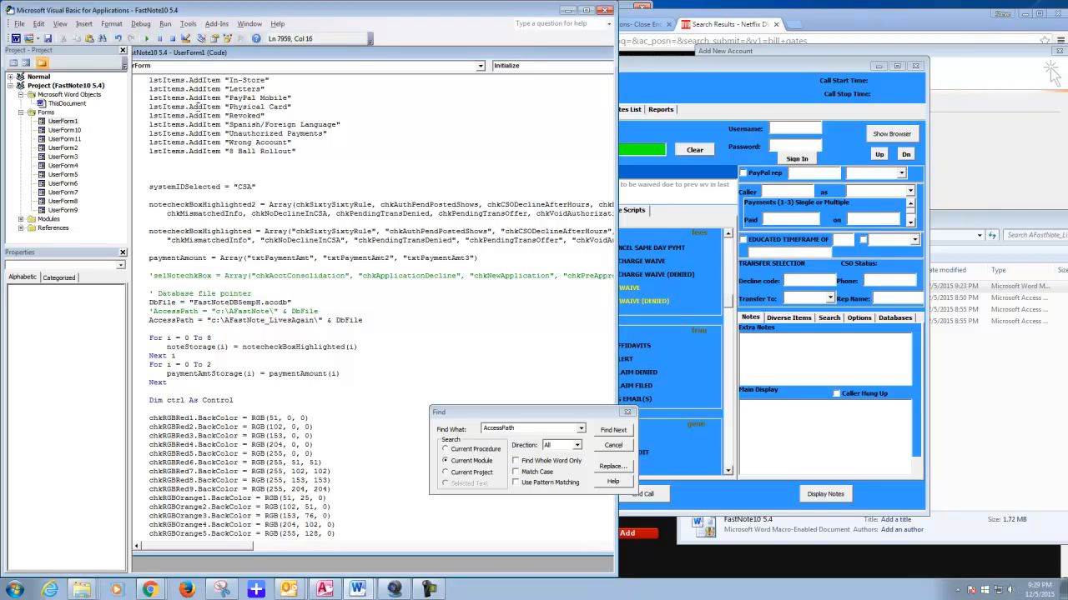
left_click_drag(824, 70, 471, 74)
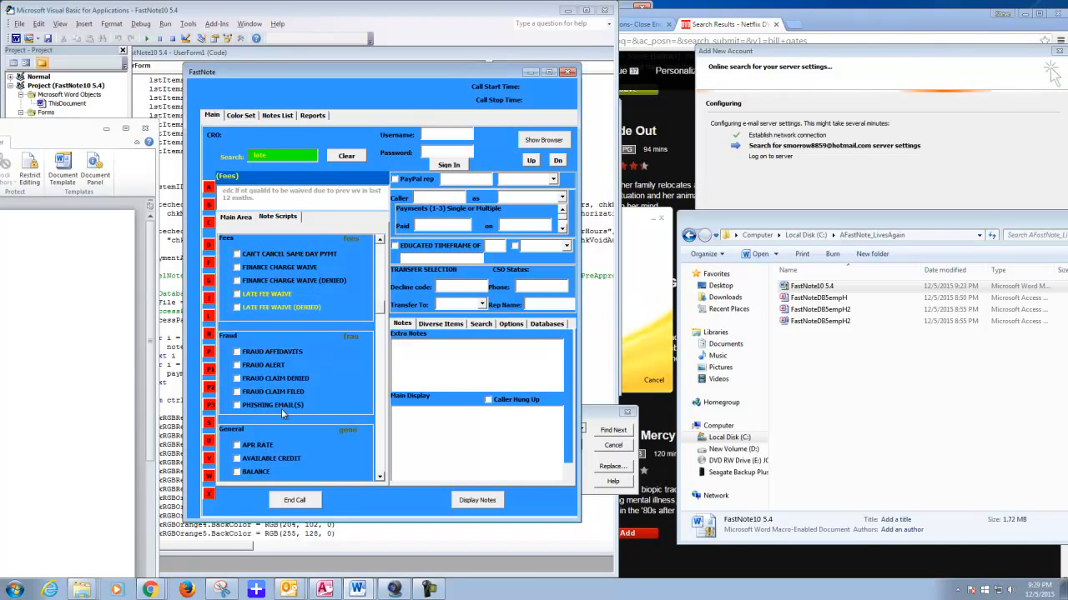
left_click(86, 593)
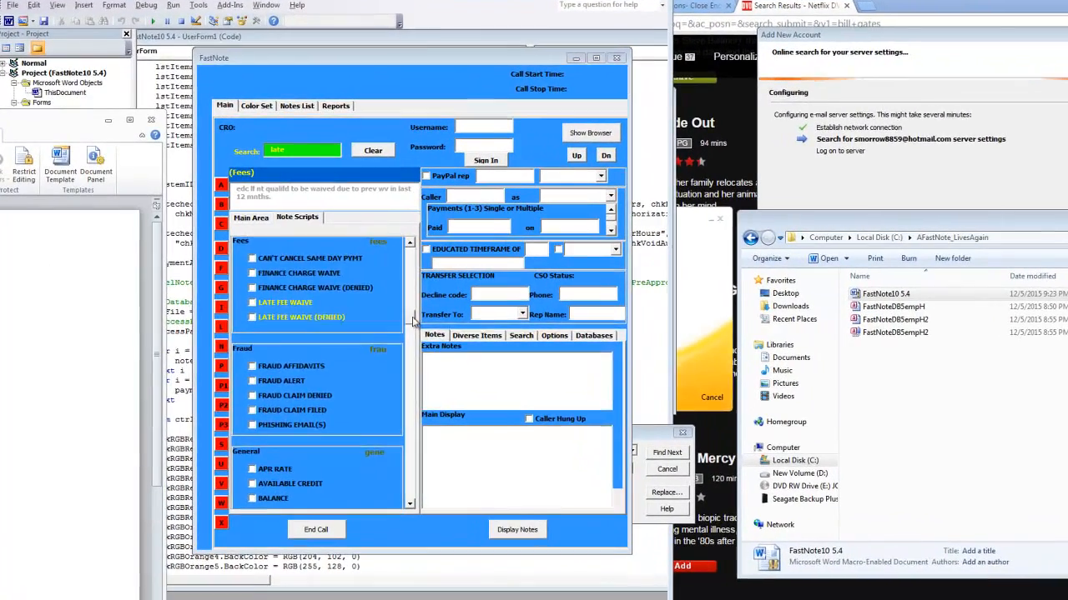
Return the note scripts list to its Account Consolidation section and activate the search field
scroll(386, 312, "up", 5)
scroll(412, 288, "up", 5)
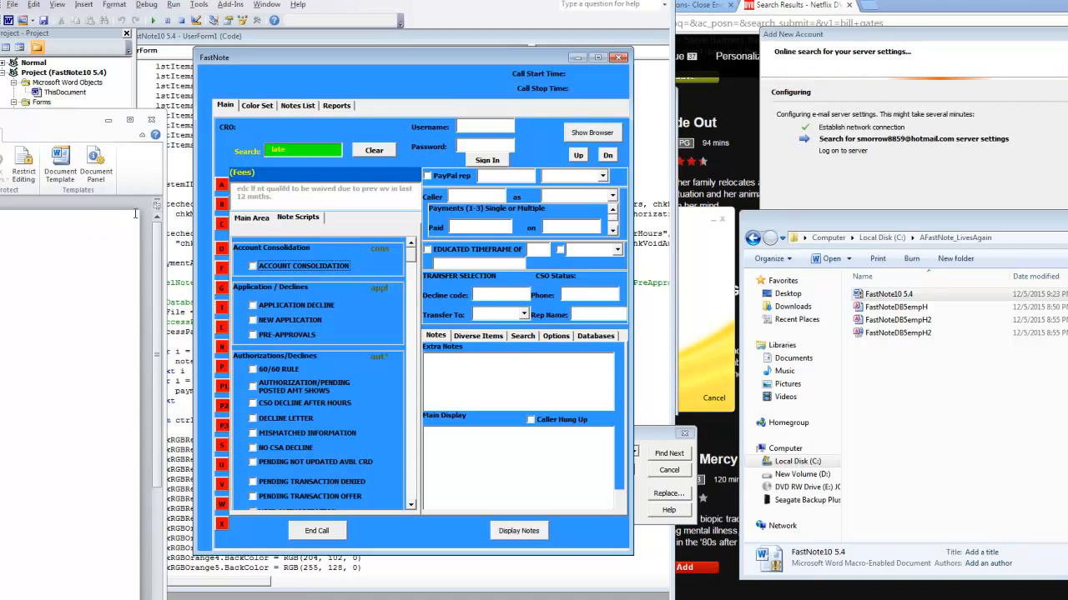
left_click(285, 151)
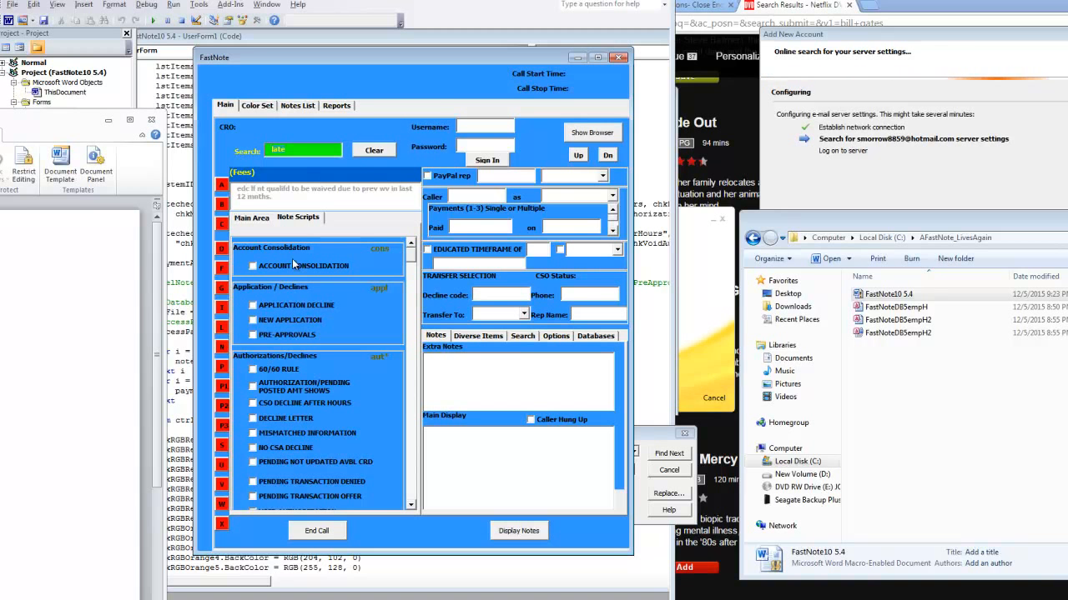
mouse_move(410, 257)
left_mouse_down()
mouse_move(397, 499)
mouse_move(416, 244)
left_mouse_up()
left_click(287, 151)
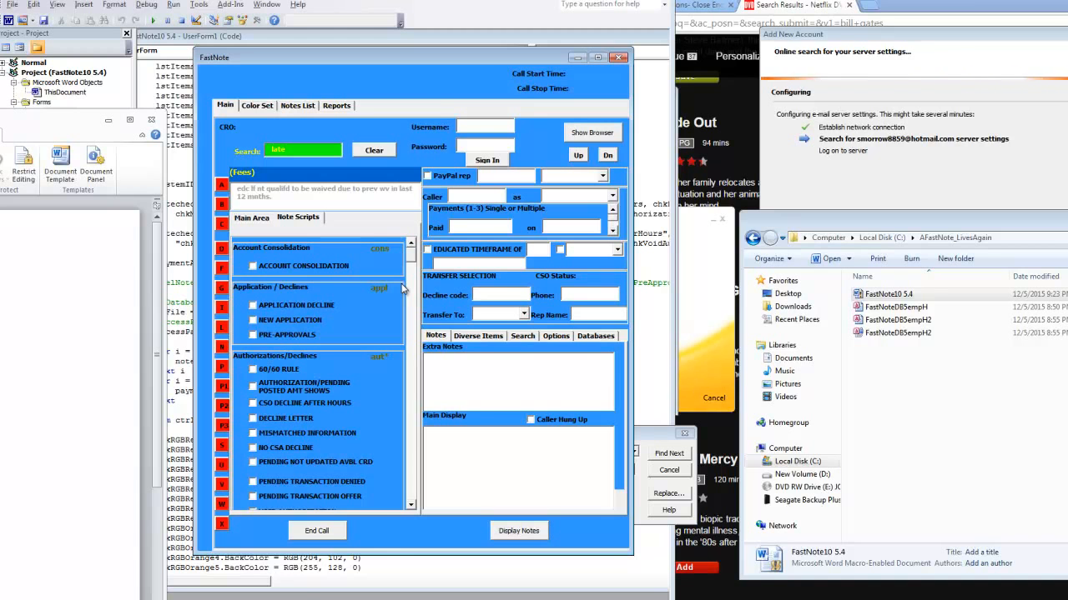
Review the records of the NoteScripts table in the FastNoteDB5empH2 Access database, back to the first ones
mouse_move(324, 305)
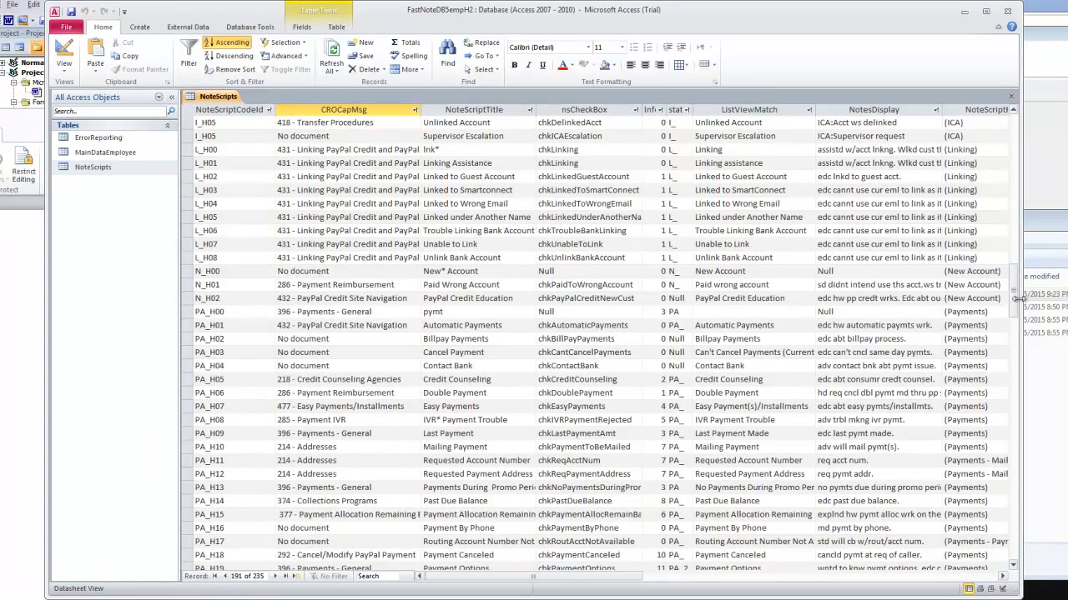
left_click_drag(1014, 282, 1011, 125)
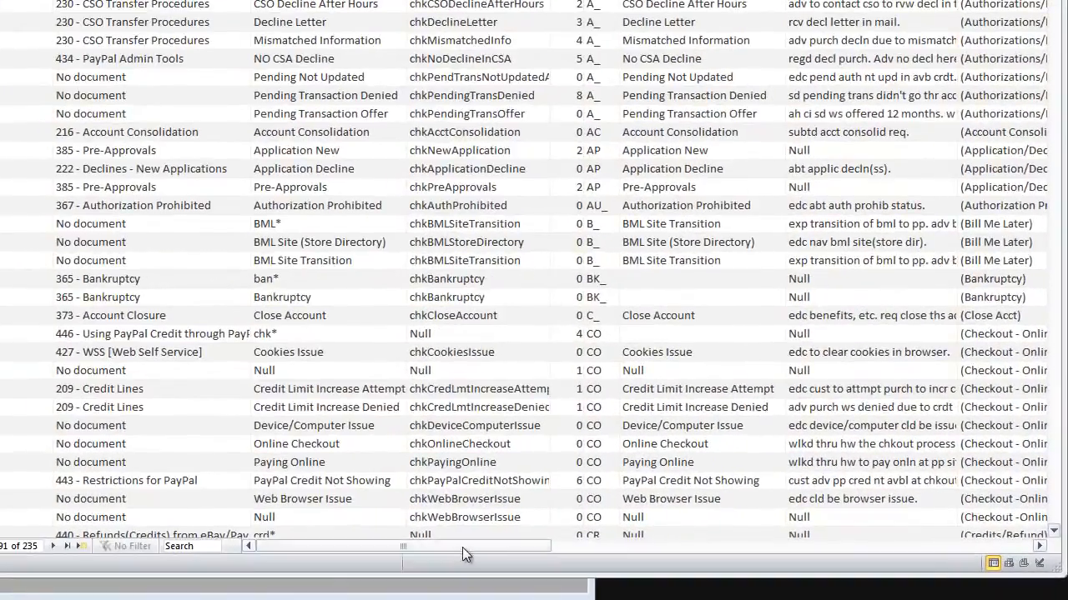
left_click_drag(512, 561, 411, 534)
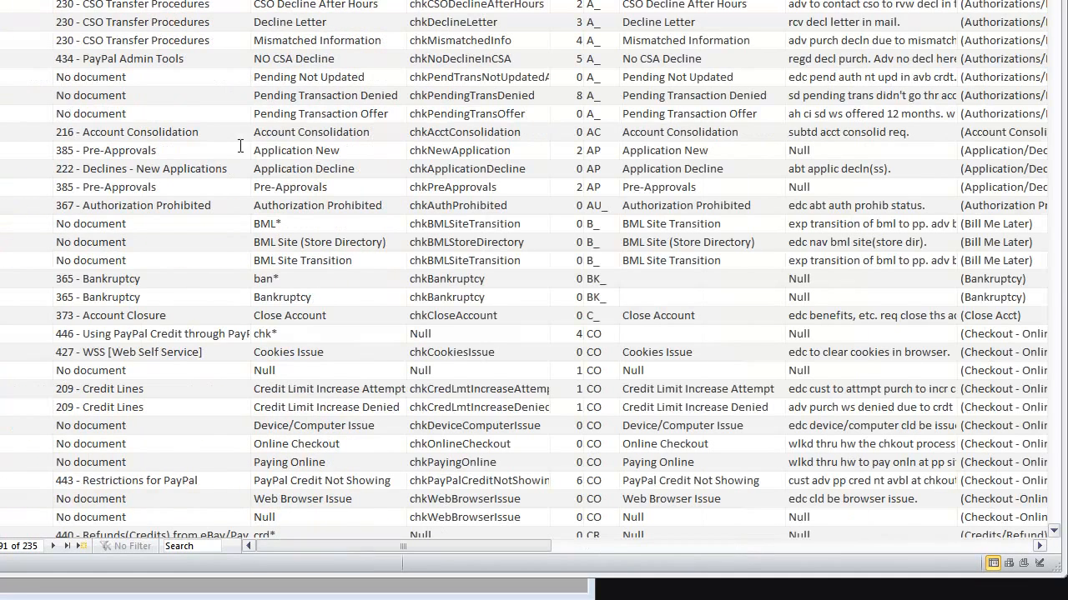
key("ctrl+Home")
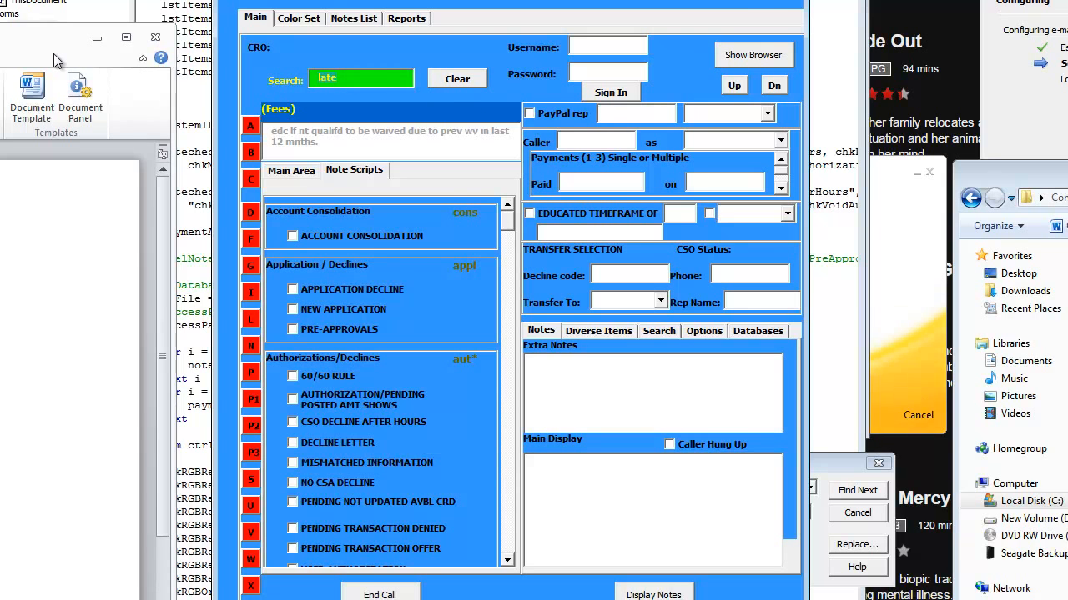
Search the FastNote note scripts for "clos" and return the script list to its start
type("cl")
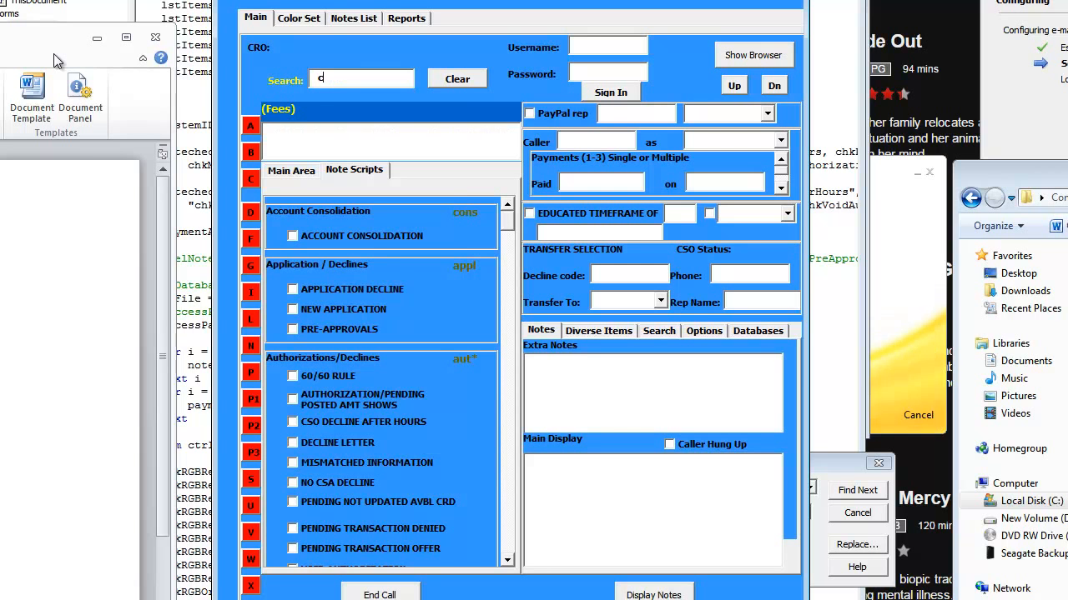
type("os")
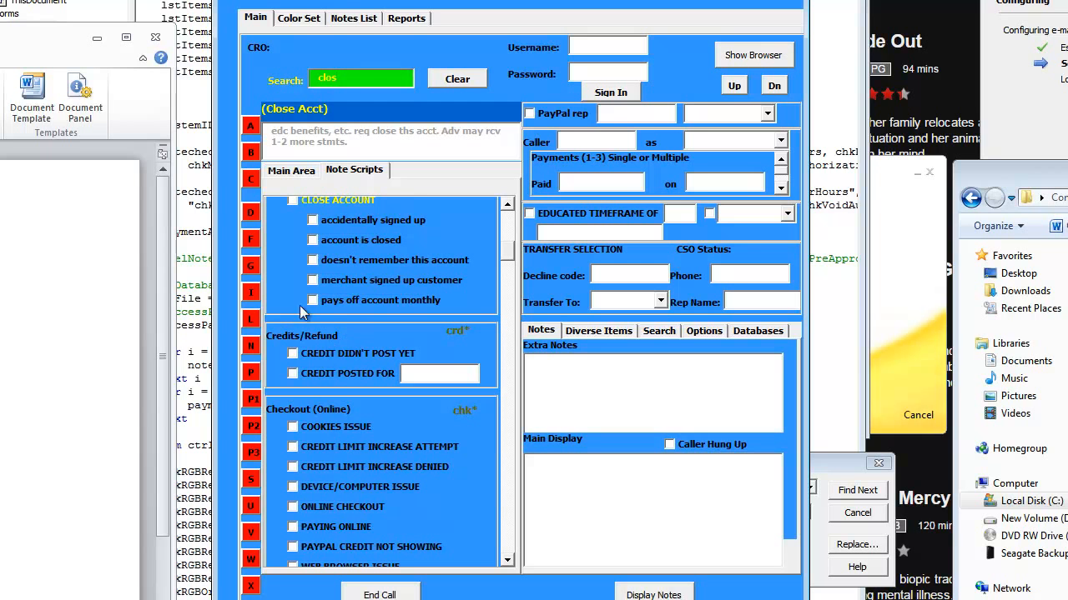
left_click(510, 253)
left_click_drag(507, 237, 510, 213)
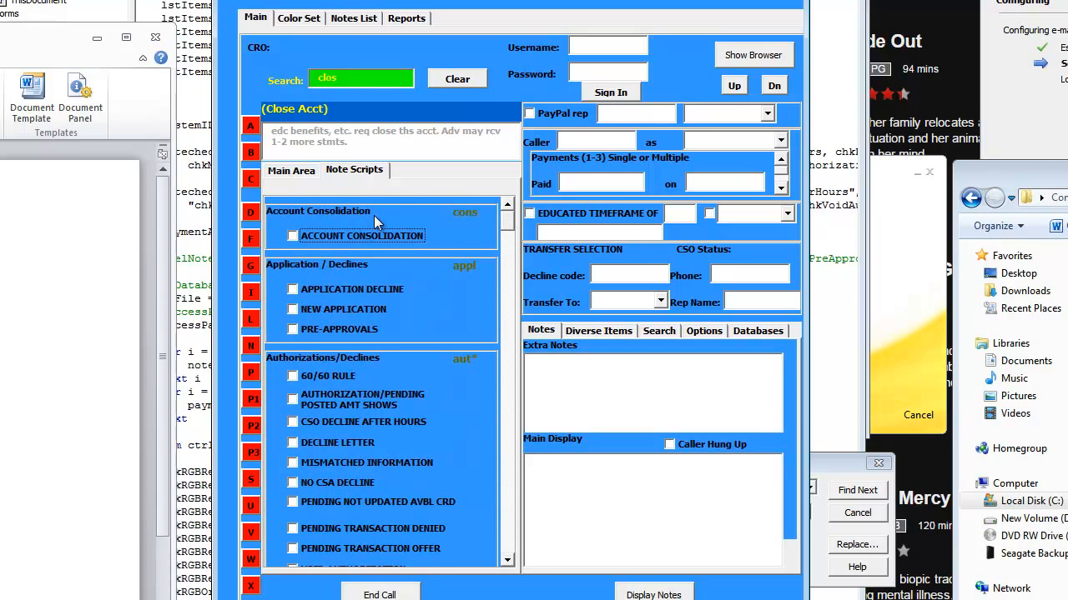
Clear the search term and search the note scripts for "clos" once more
left_click(358, 80)
key("BackSpace")
key("BackSpace")
key("BackSpace")
key("BackSpace")
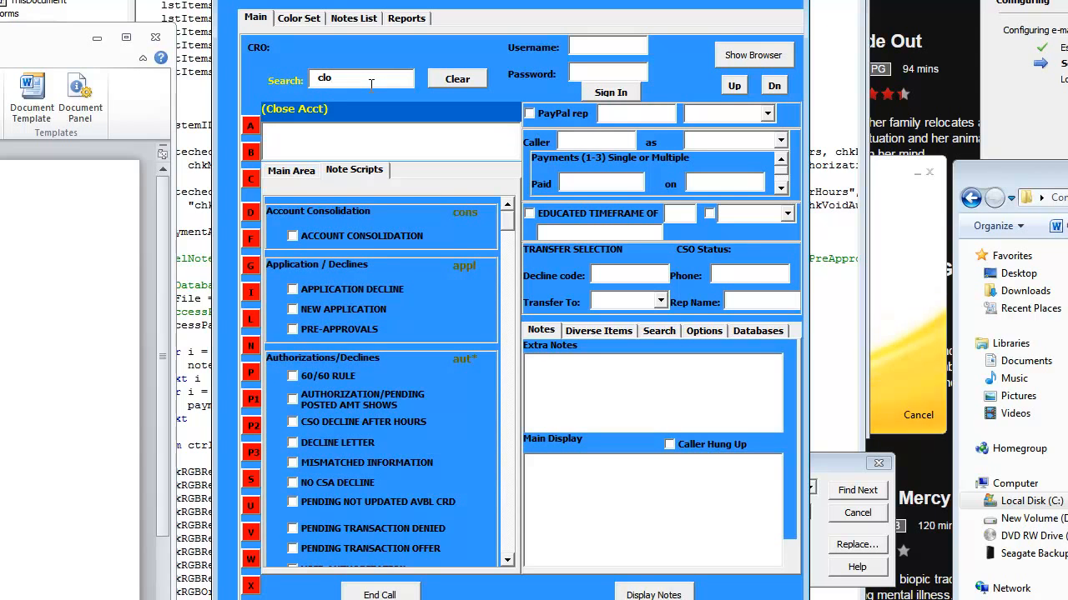
type("s")
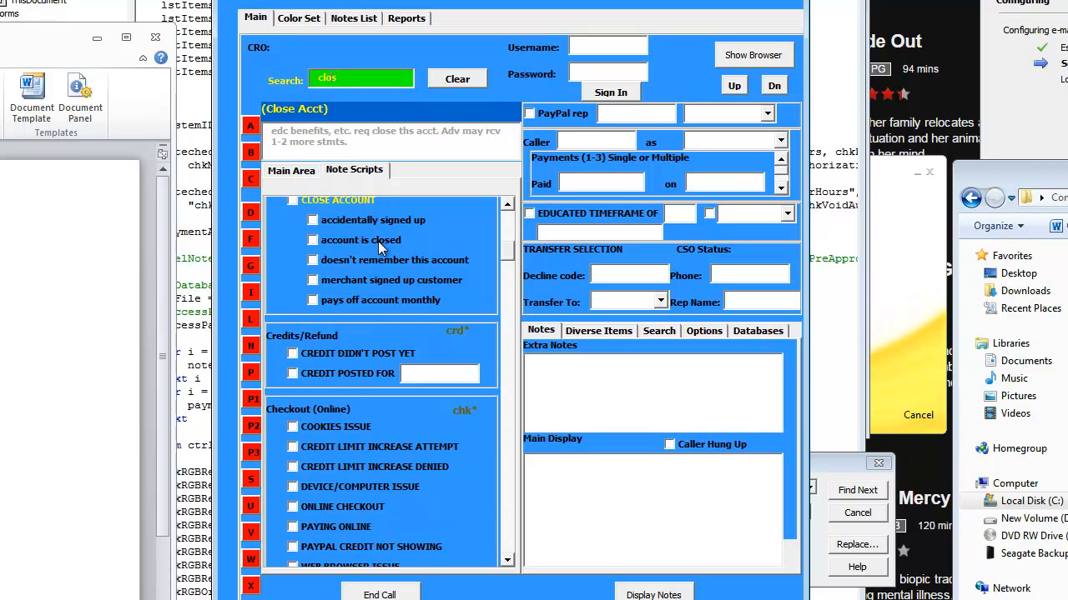
Replace the search term with "onli" to find the online-related note scripts
key("BackSpace")
key("BackSpace")
key("BackSpace")
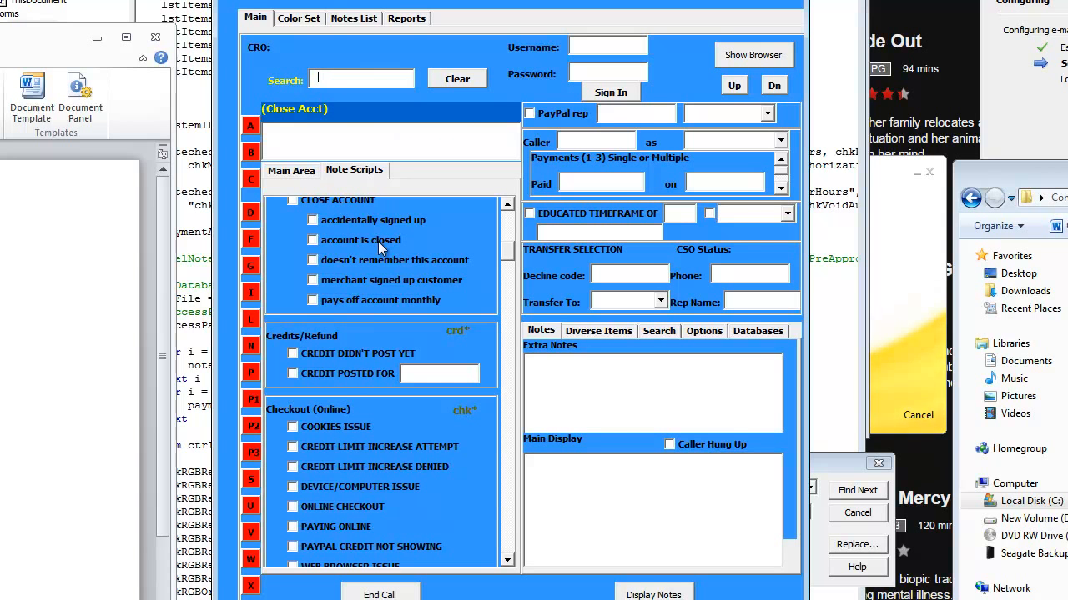
type("i")
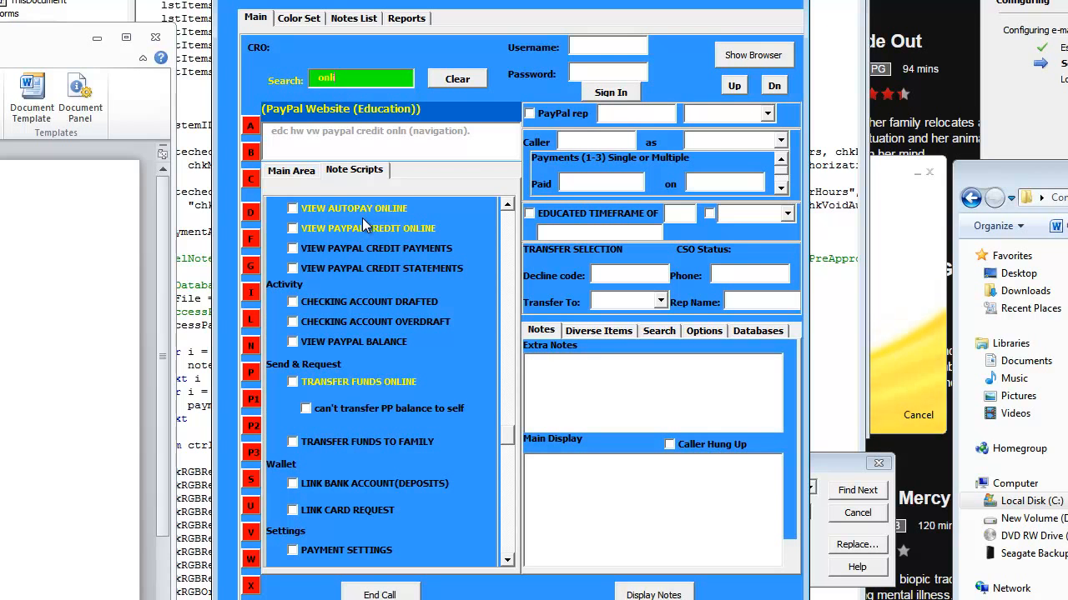
Browse the diverse items matching the search, from Make Payment Online through Trouble Paying Online, ending on Online Checkout
left_click(598, 332)
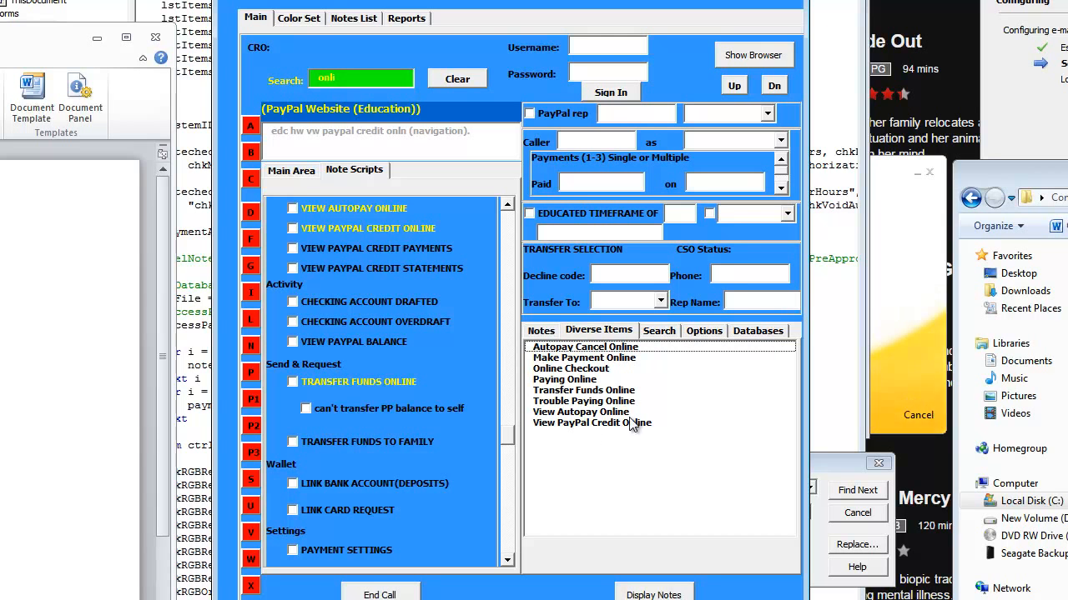
left_click(602, 360)
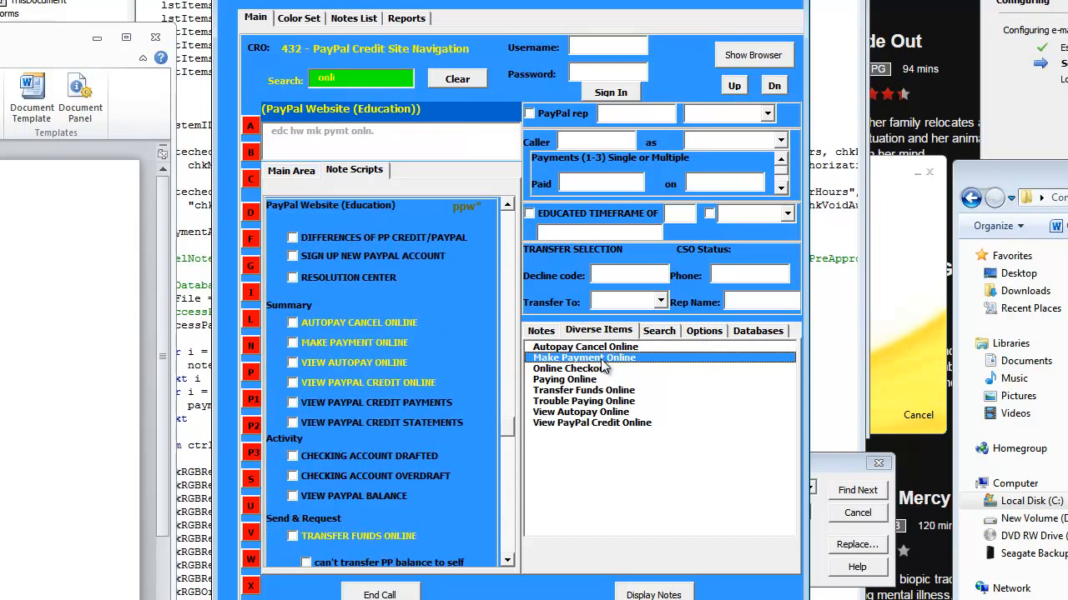
left_click(589, 403)
left_click(587, 423)
left_click(582, 401)
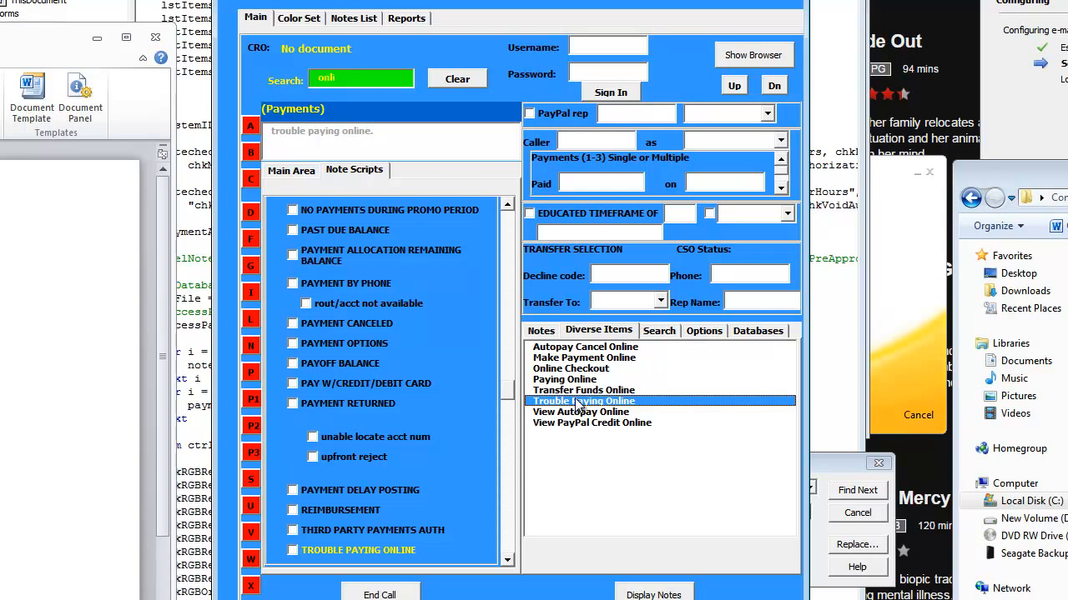
left_click(583, 369)
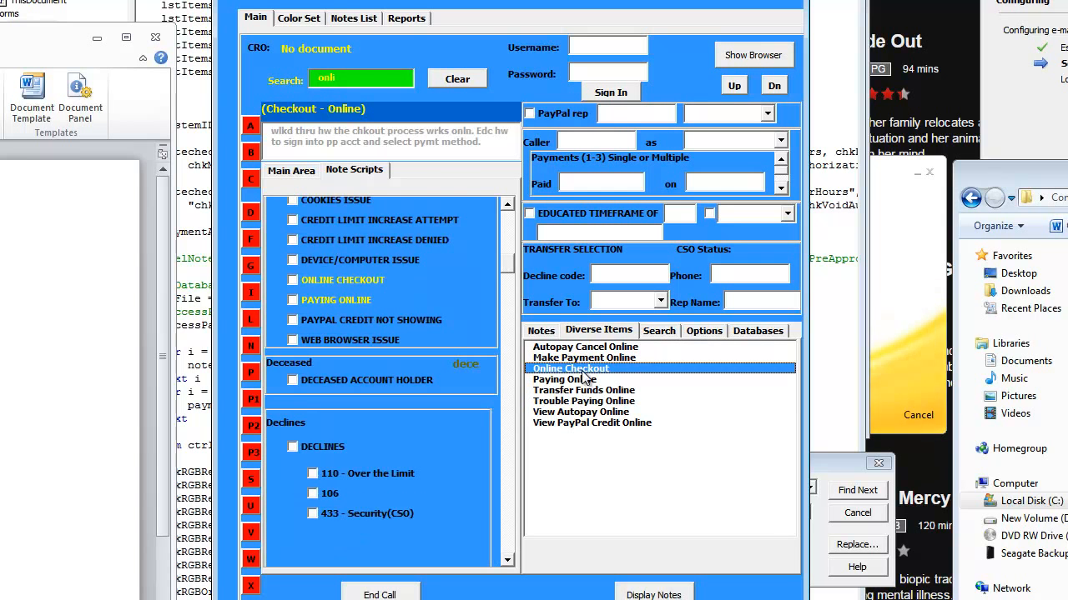
Mark the Online Checkout note script and show the notes area
left_click(302, 288)
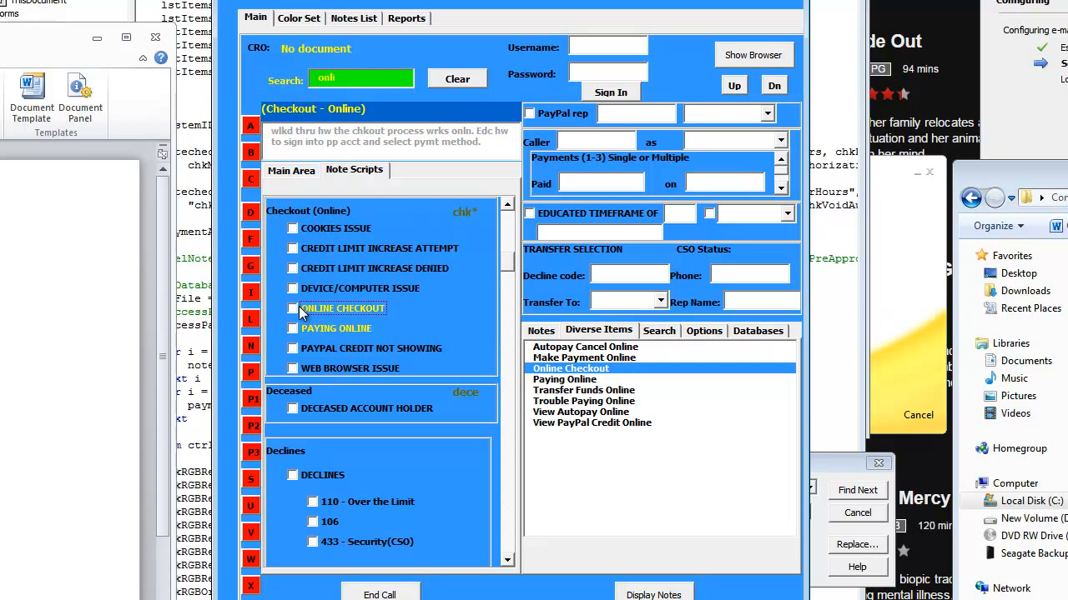
left_click(297, 306)
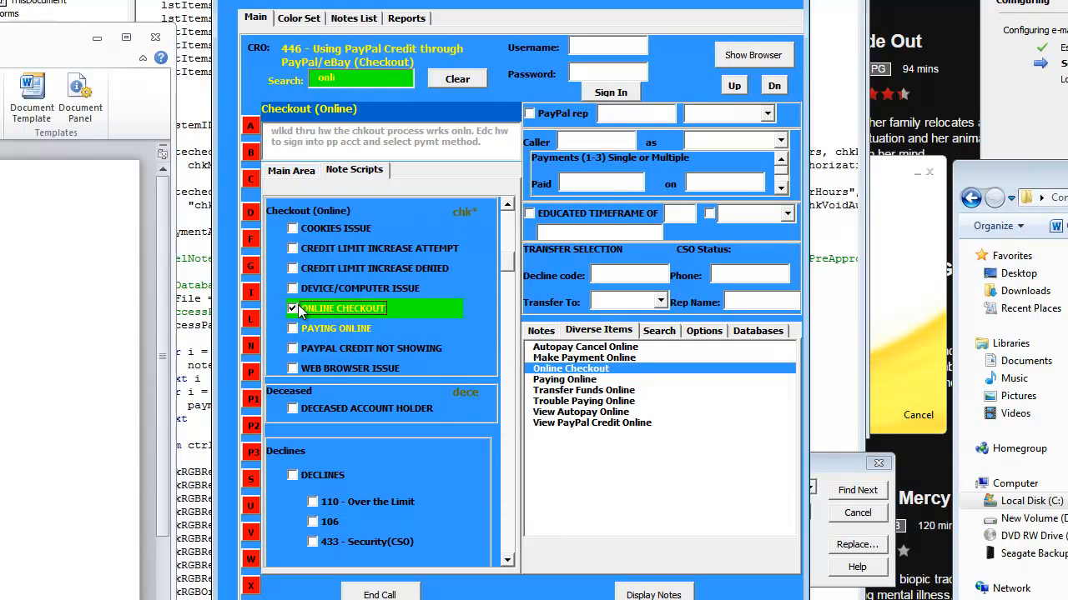
left_click(540, 331)
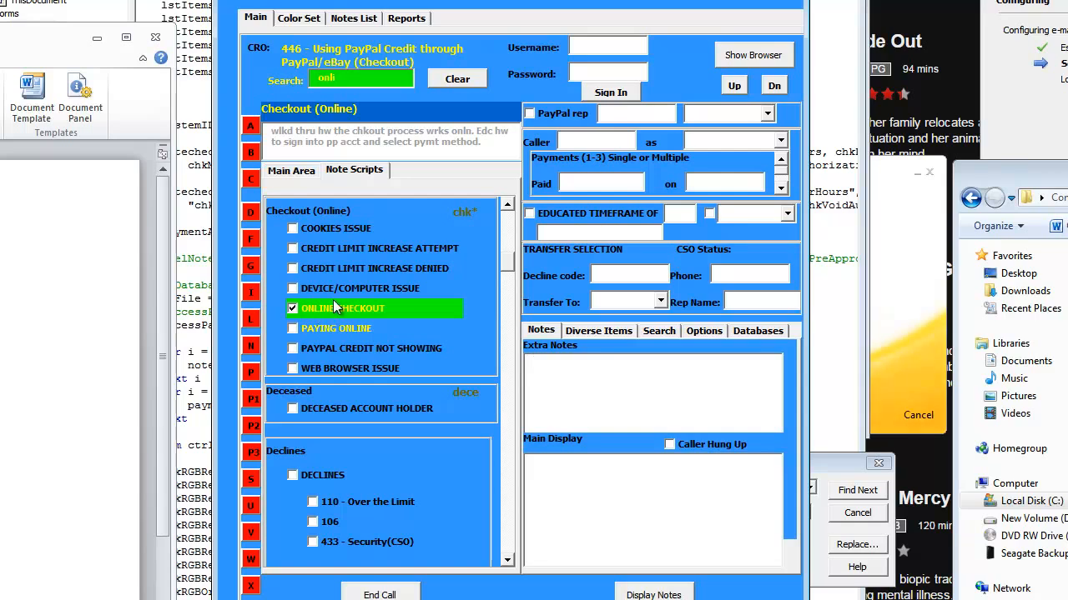
Toggle the Online Checkout script, leave it ticked, and generate its note in the main display
left_click(292, 308)
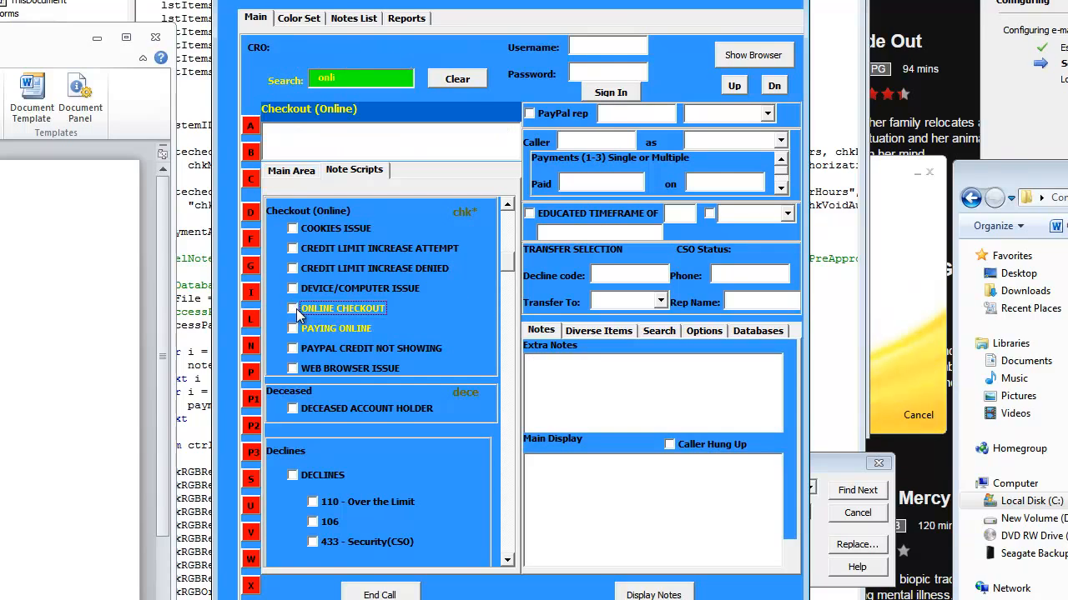
left_click(293, 308)
left_click(293, 308)
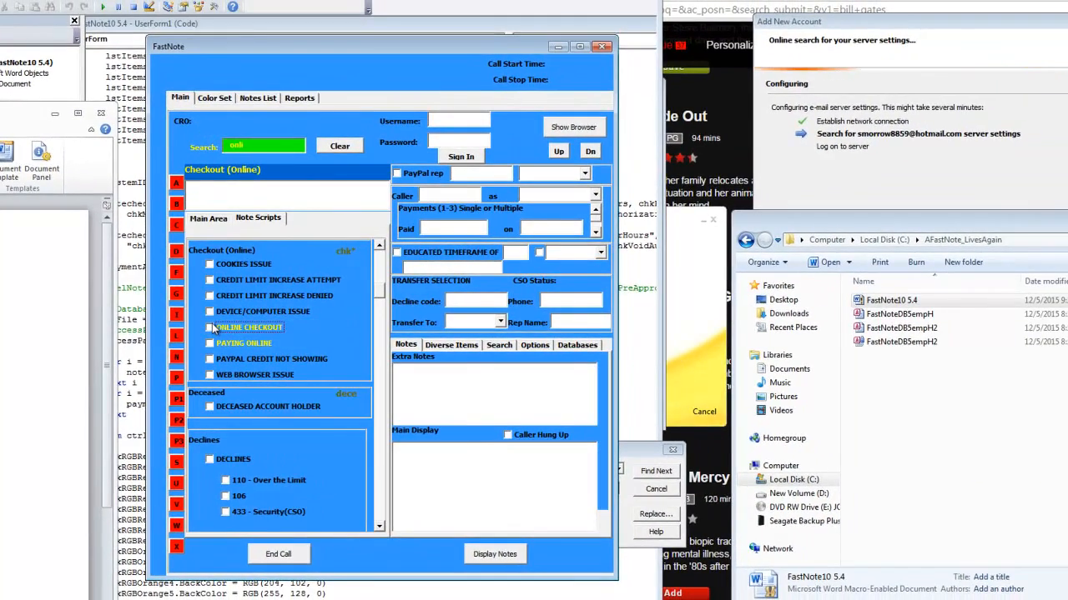
left_click(213, 327)
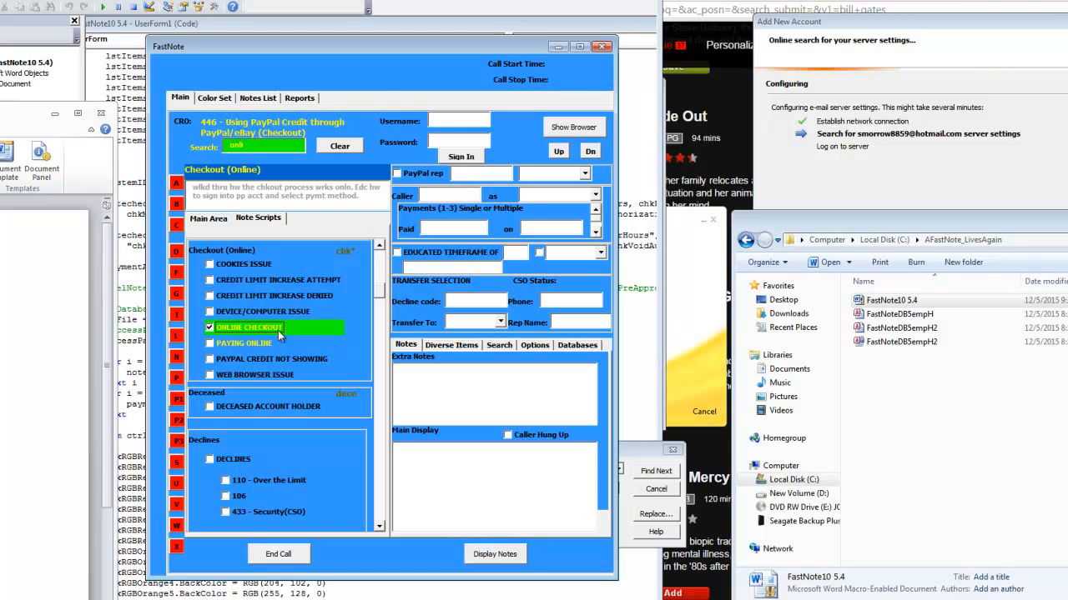
left_click(496, 555)
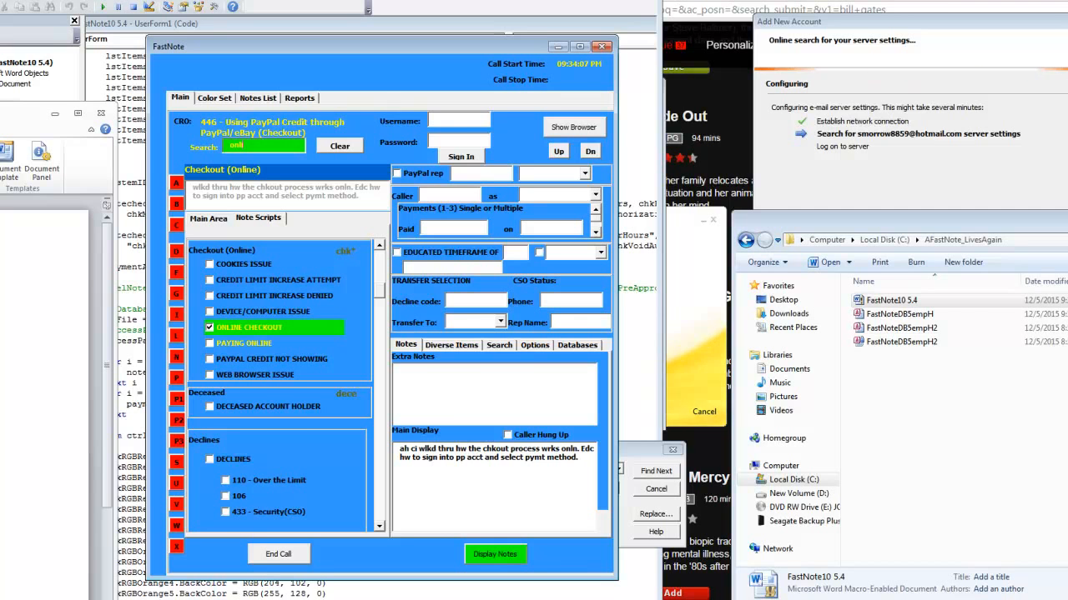
Launch Notepad from the FastNote options, place it beside the form, and paste the generated note into it
left_click(535, 344)
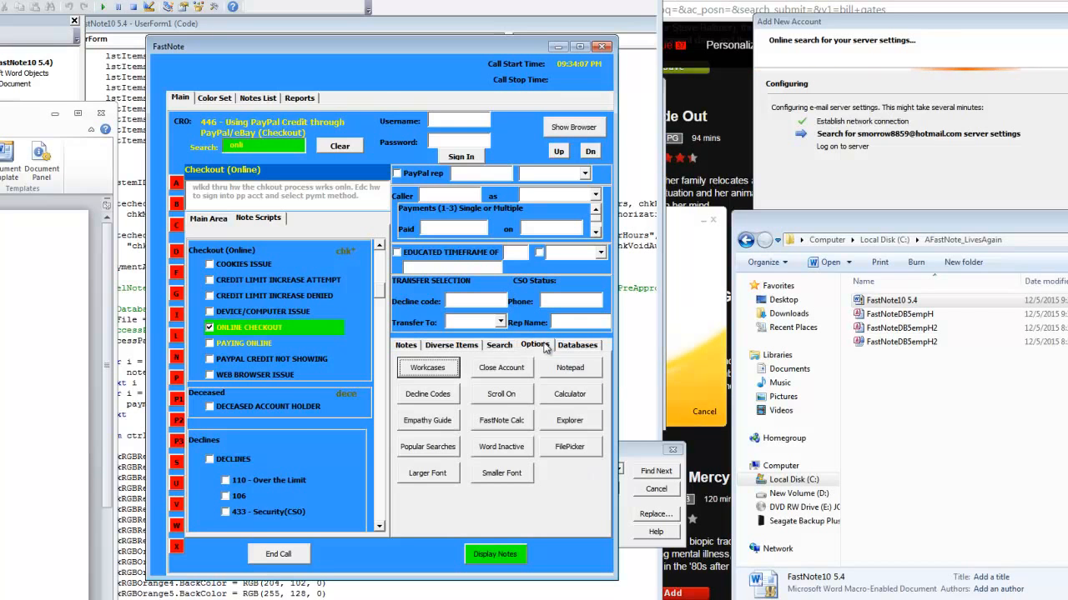
left_click(576, 371)
left_click_drag(242, 46, 926, 155)
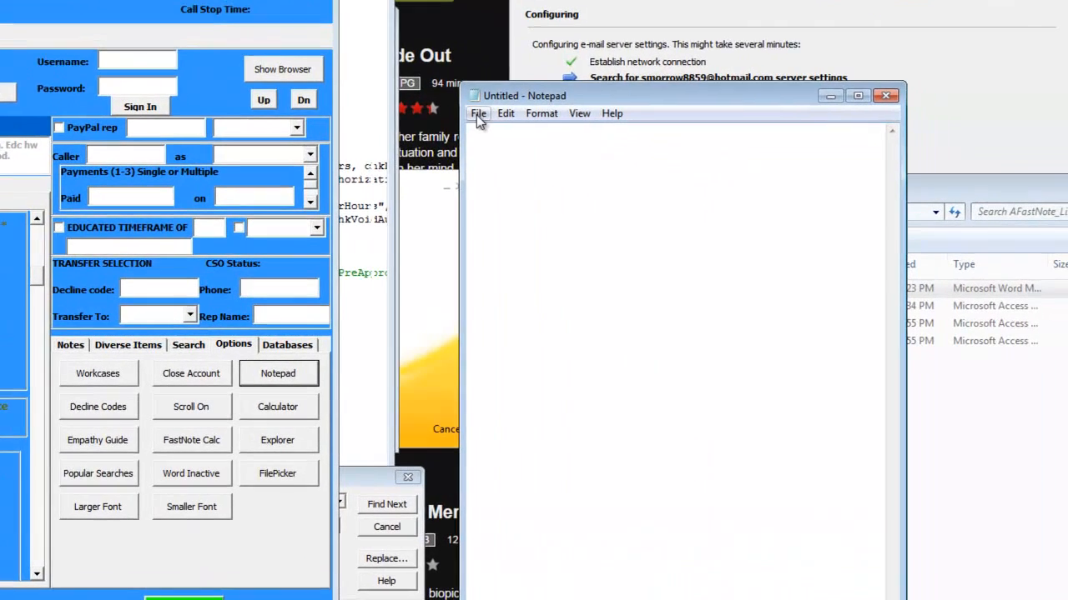
left_click(729, 162)
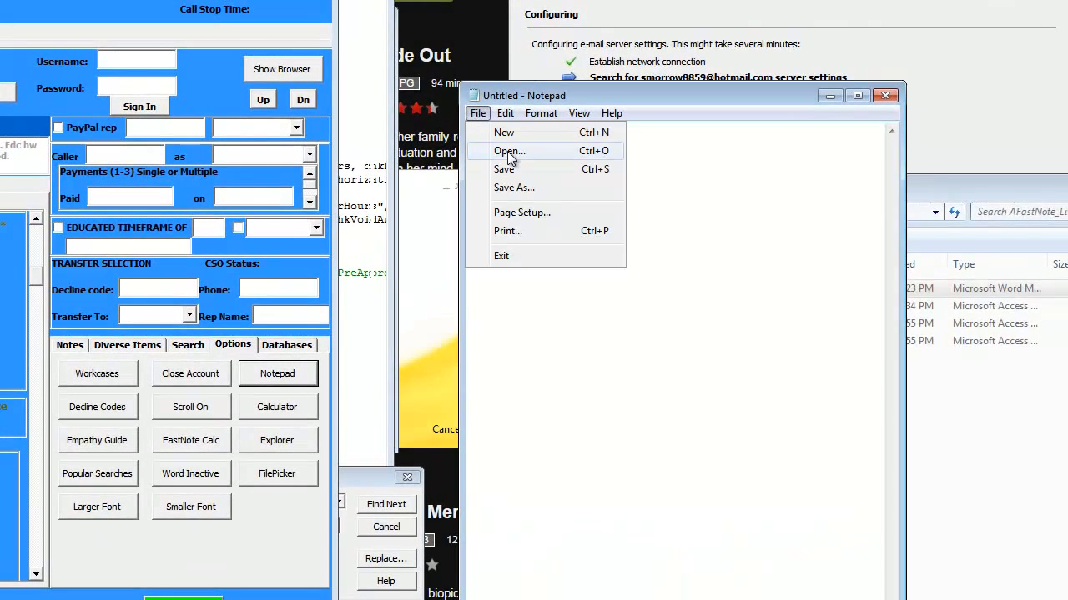
mouse_move(504, 115)
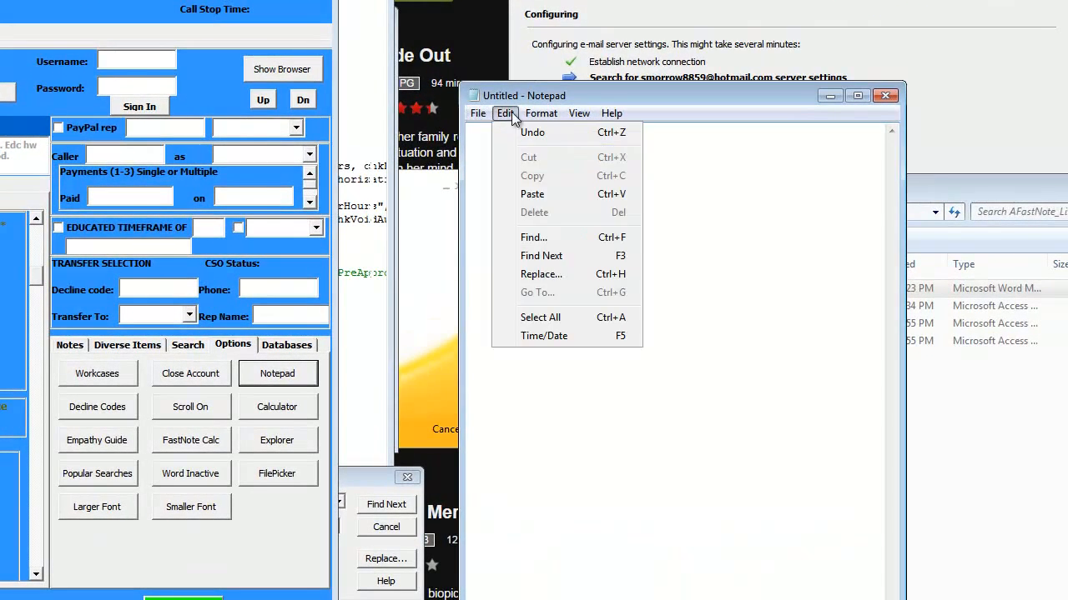
left_click(532, 194)
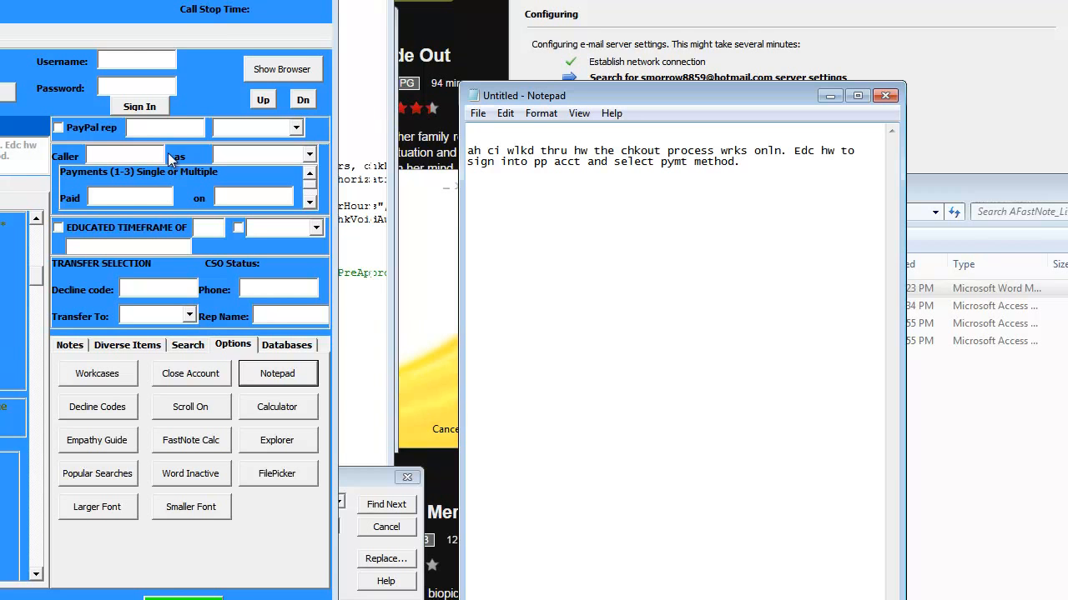
Highlight "ah ci" in the pasted note, then enter the caller's name in FastNote with the role Authorized Speaker
left_click_drag(500, 153, 465, 150)
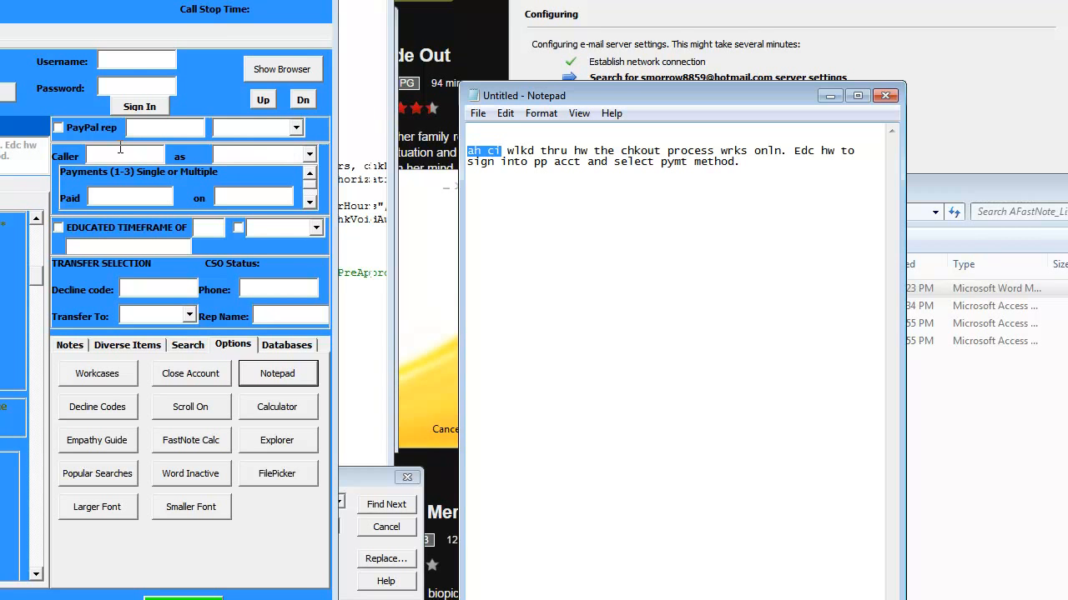
left_click(92, 156)
type("Lucy")
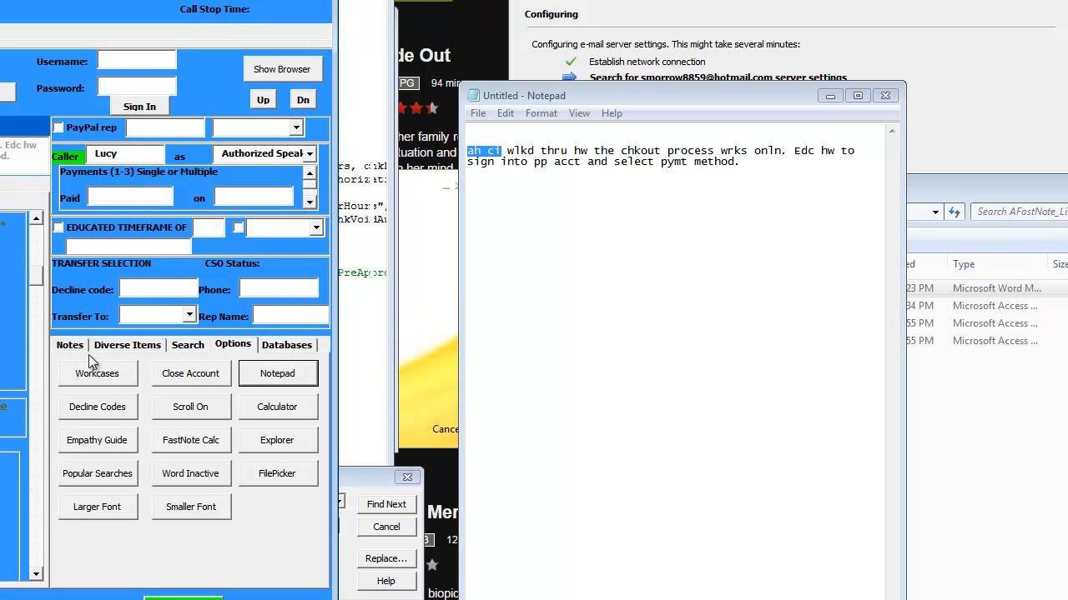
Generate the note with the caller identified as Authorized Speaker, and regenerate it with the caller's role set to Third party
left_click(70, 344)
left_click(183, 598)
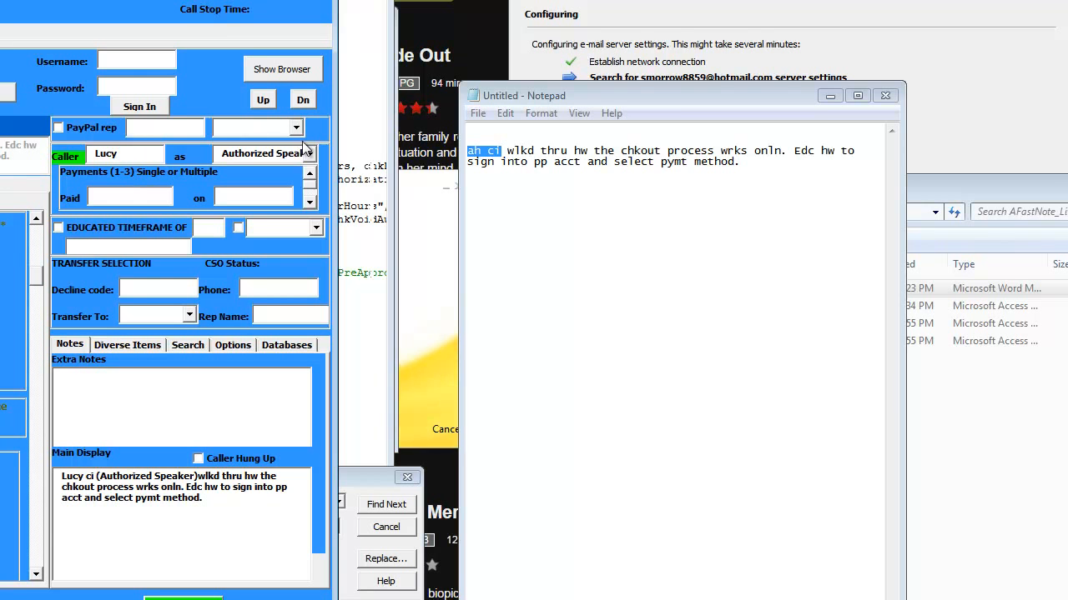
left_click(308, 153)
left_click(265, 193)
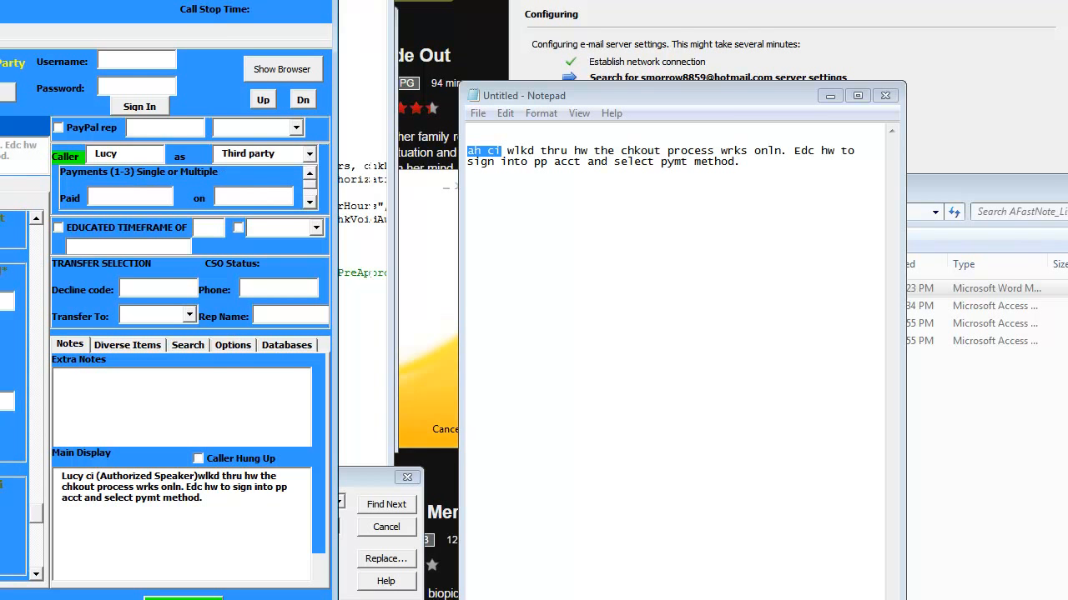
left_click(183, 598)
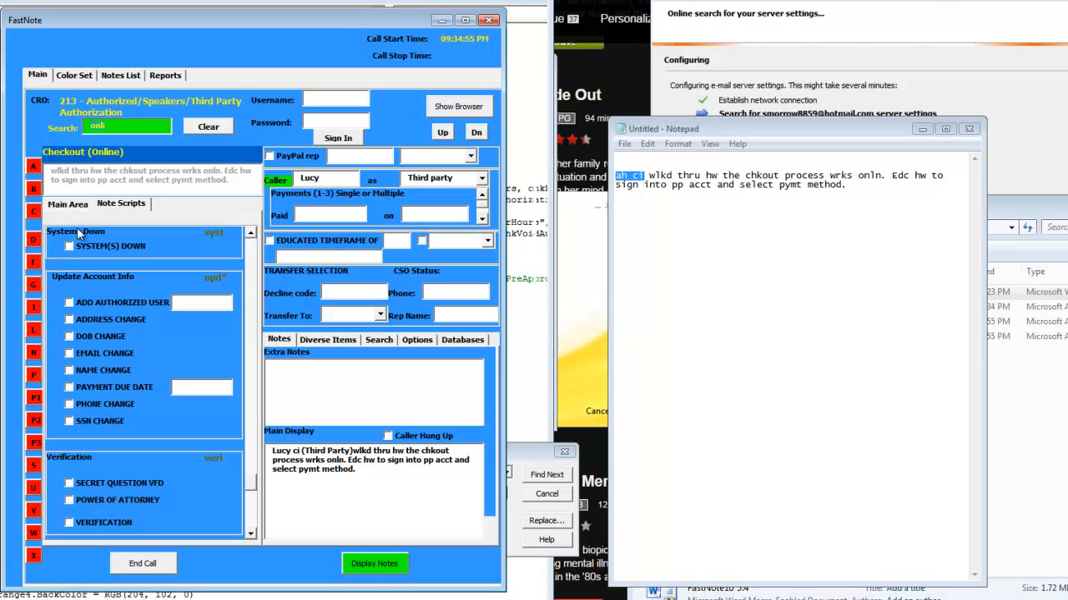
Try GreenB2 and PurpleA5 as the form's background color, settle on BlueB5, and return to the main page
left_click(77, 75)
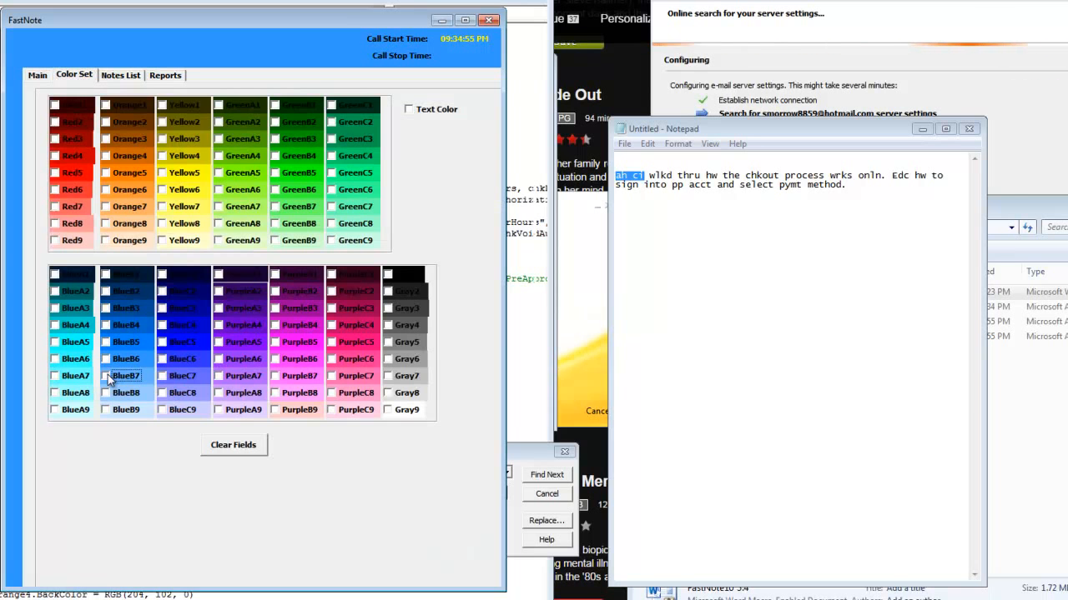
left_click(276, 122)
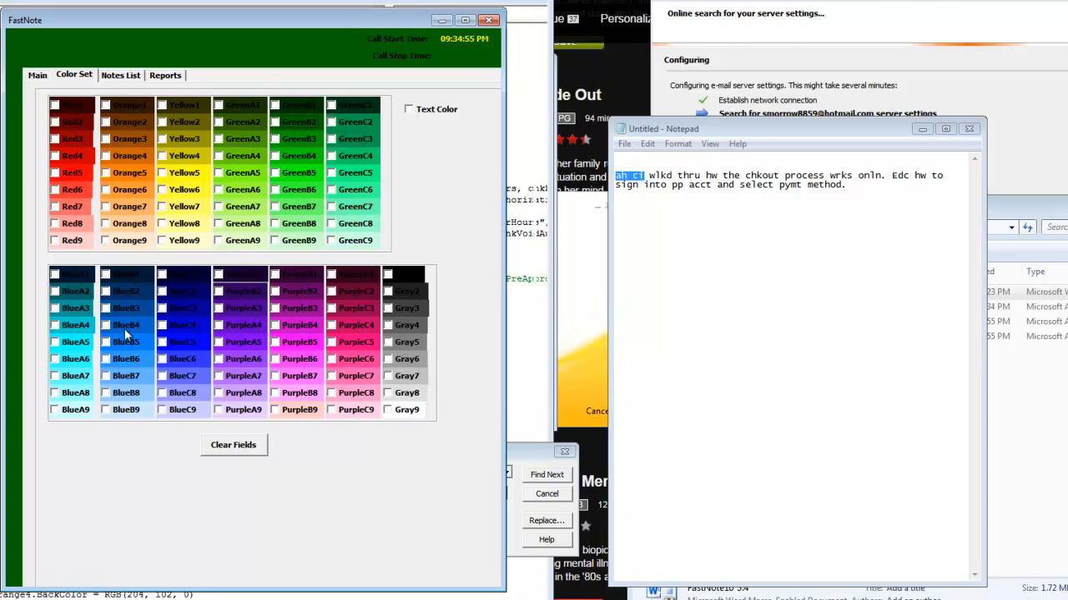
left_click(221, 341)
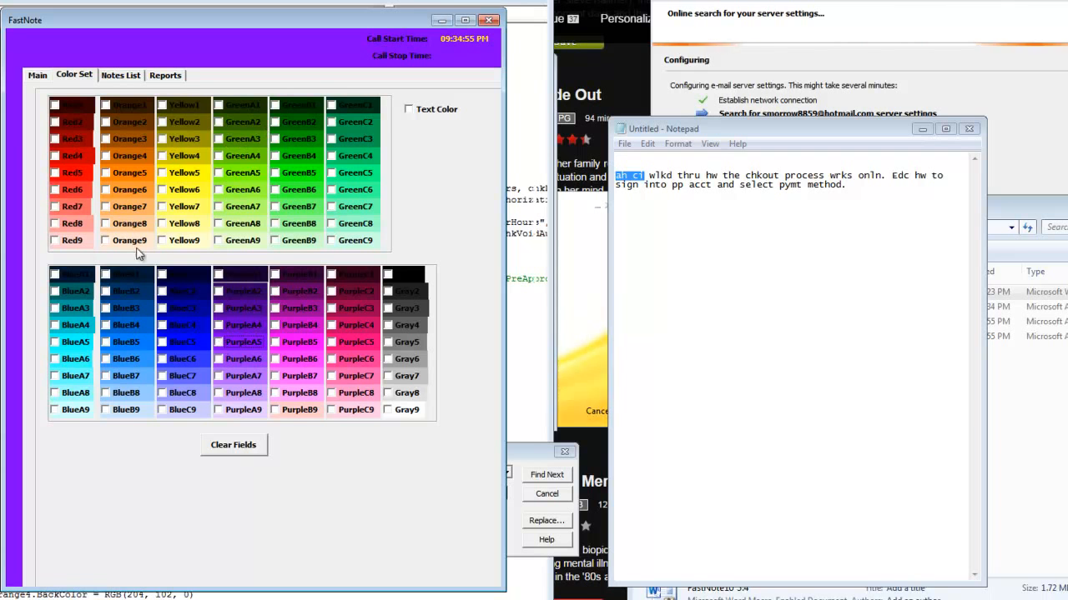
left_click(106, 342)
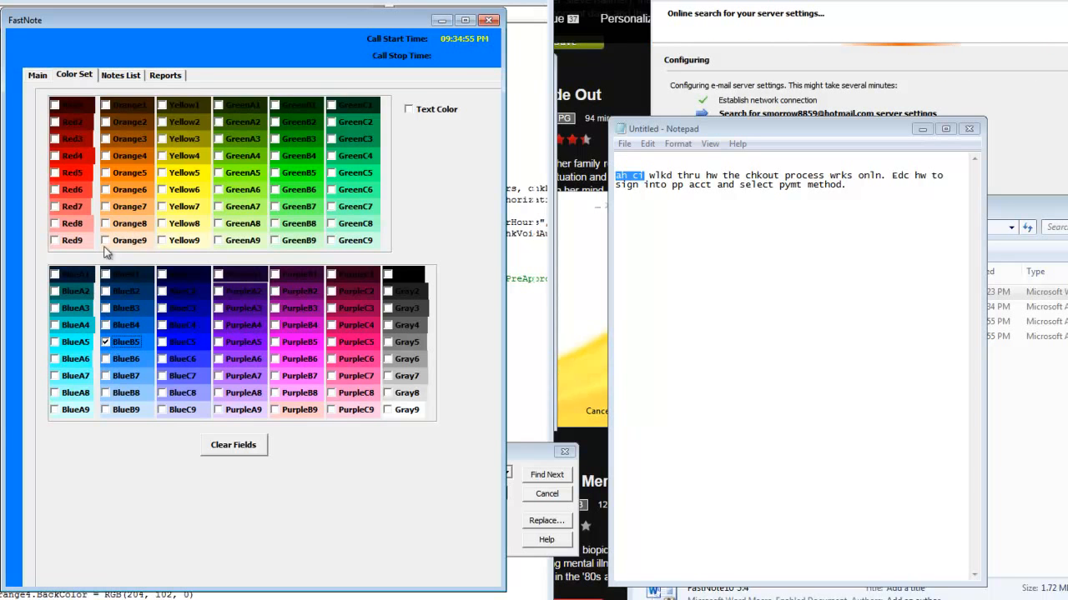
left_click(42, 75)
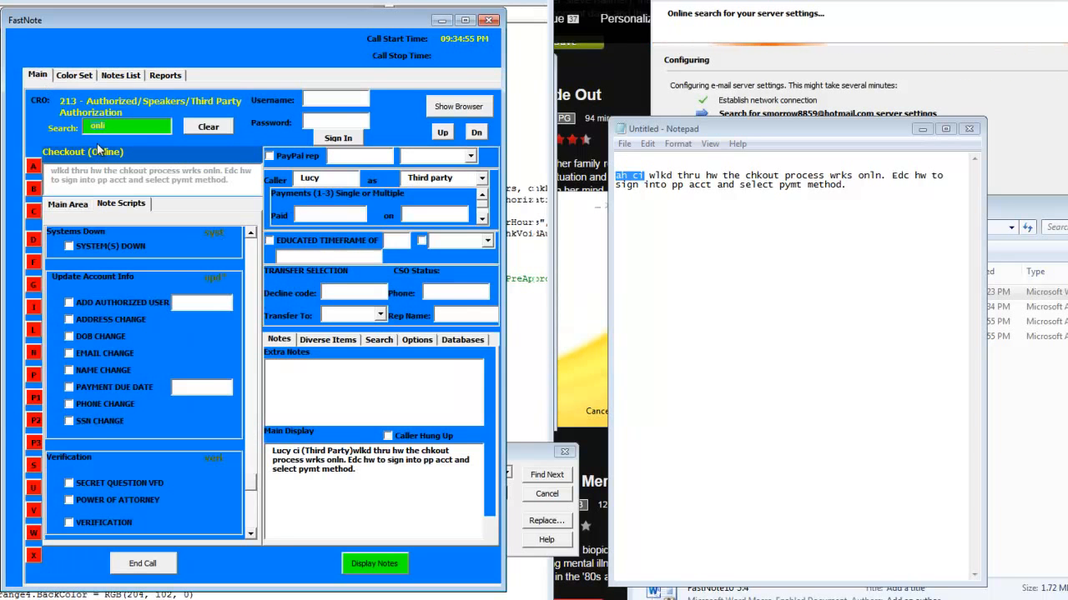
left_click(455, 108)
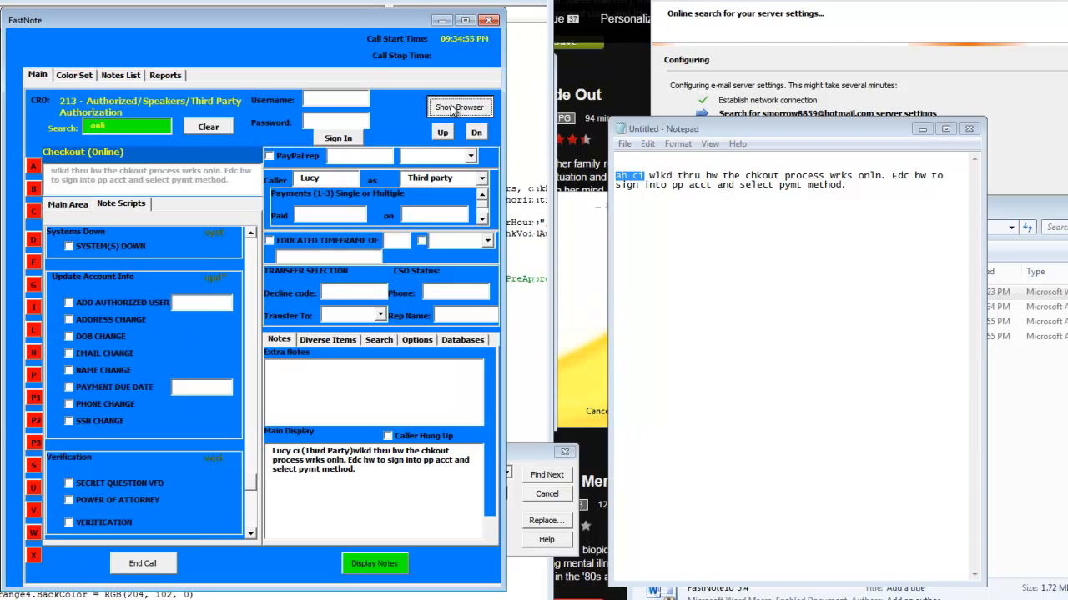
left_click(690, 73)
mouse_move(684, 75)
left_mouse_down()
mouse_move(795, 84)
mouse_move(677, 76)
left_mouse_up()
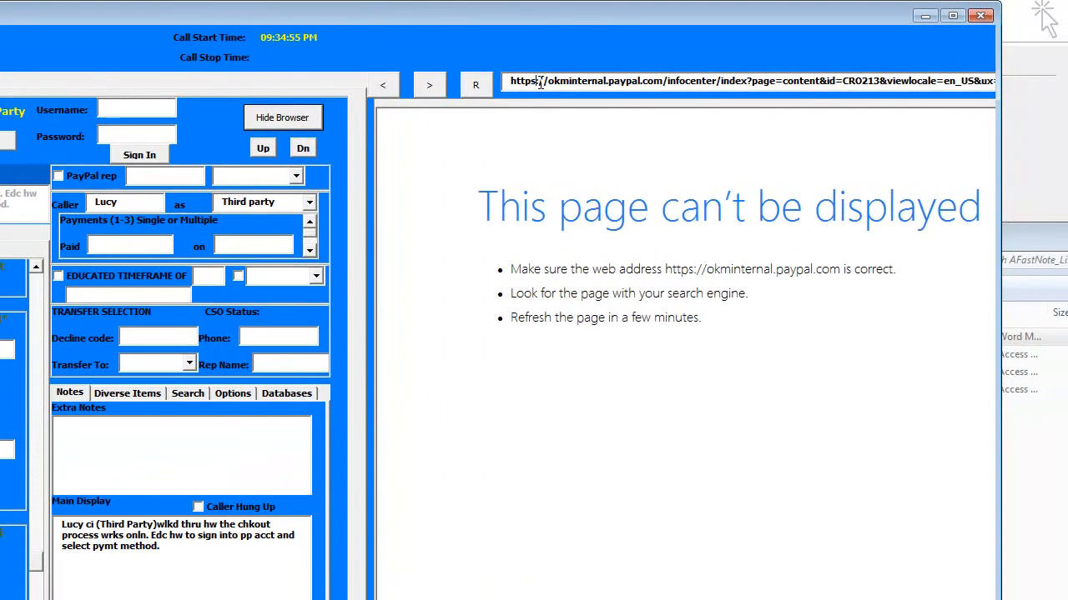
left_click_drag(539, 82, 995, 83)
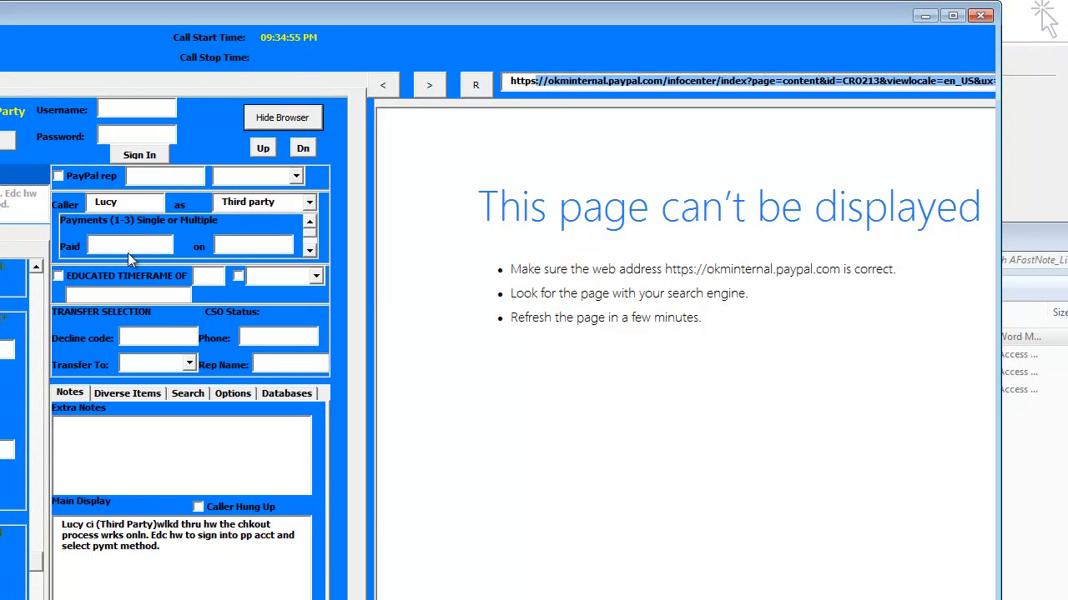
key("BackSpace")
key("BackSpace")
key("BackSpace")
key("BackSpace")
key("BackSpace")
key("BackSpace")
type("www.yahoo.com")
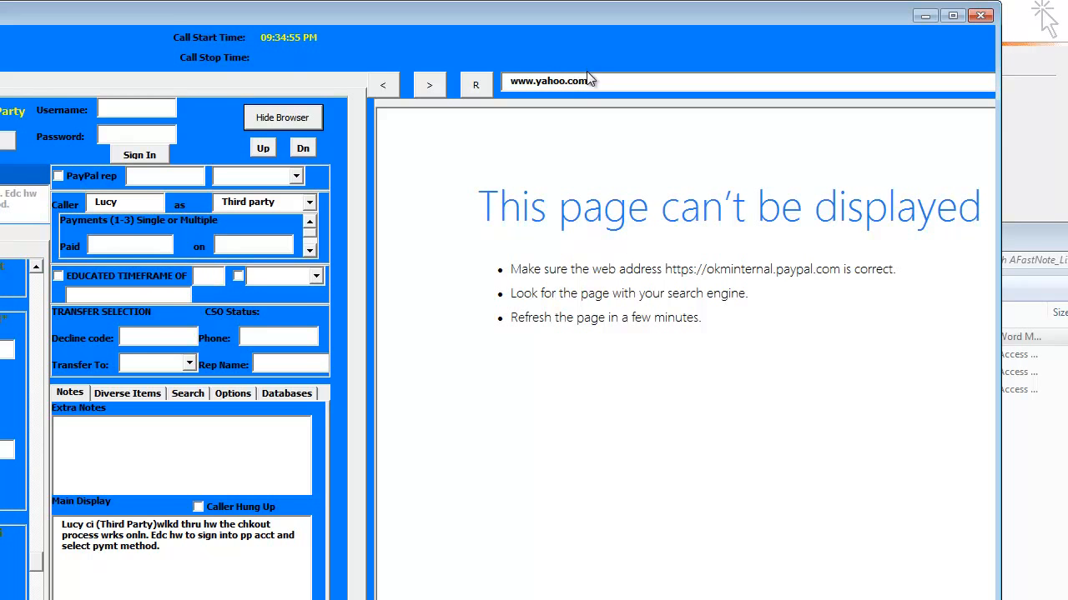
key("Return")
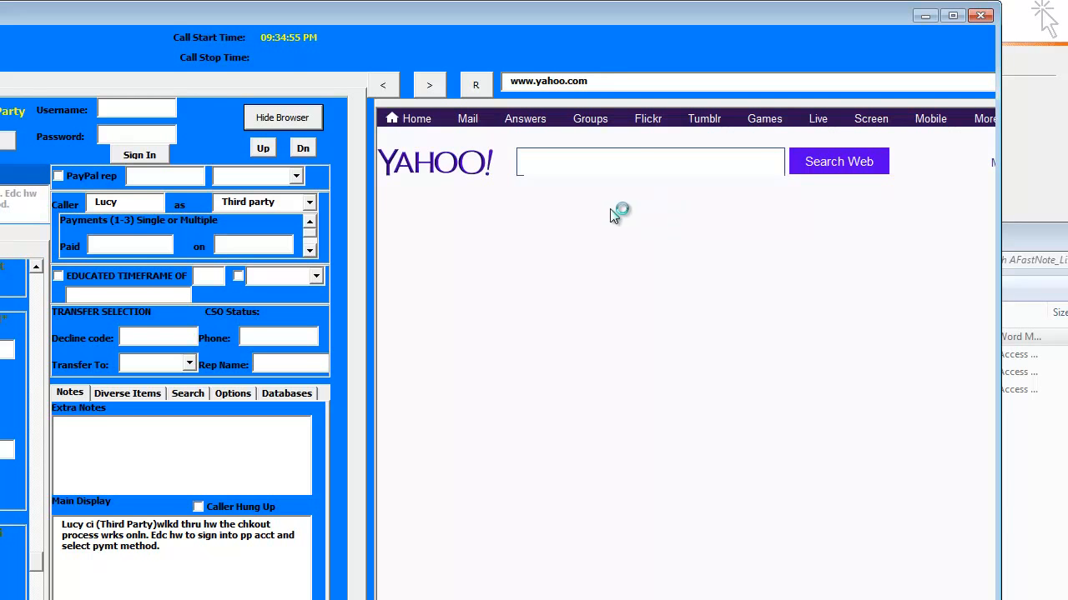
Open Yahoo Mail's sign-in page and go back to the Yahoo home page before hiding the browser
left_click(519, 161)
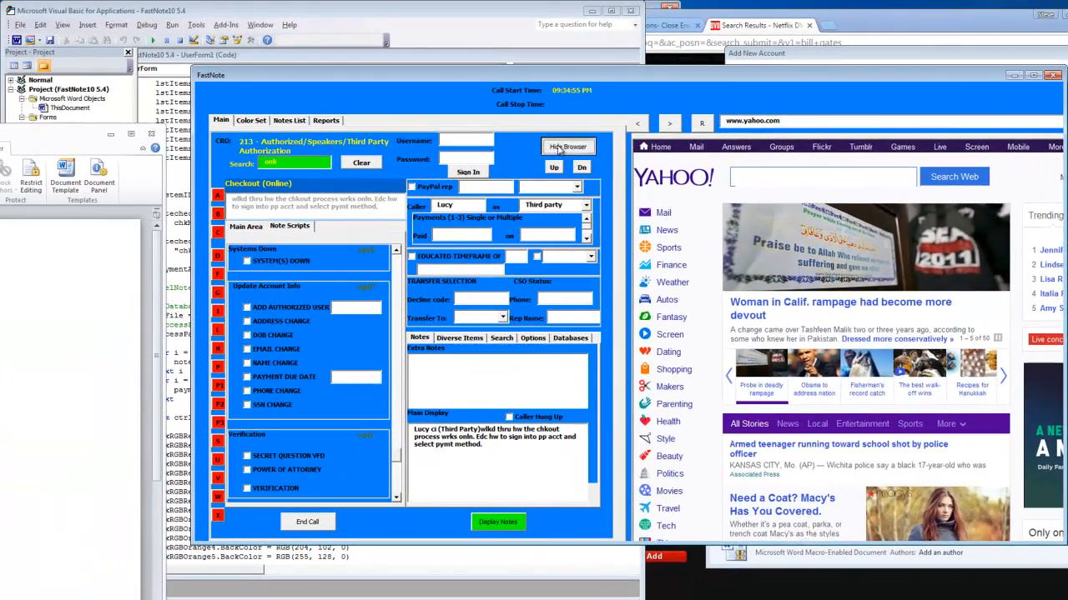
left_click(307, 122)
left_click(560, 148)
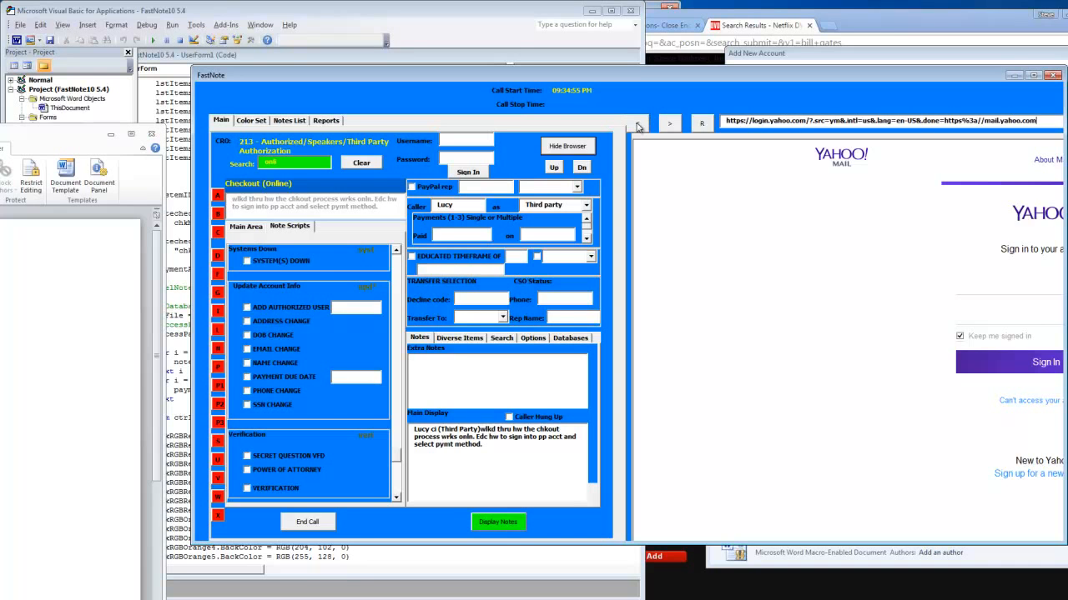
left_click(638, 128)
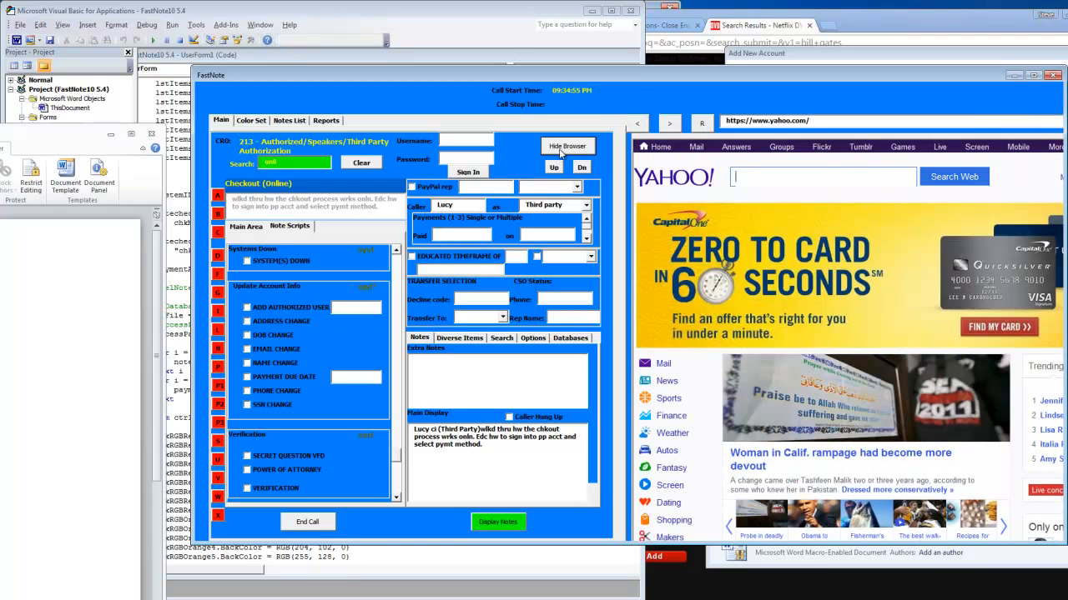
left_click(565, 148)
Launch and close the calculator from the FastNote options, and start Explorer from the same options
left_click(533, 338)
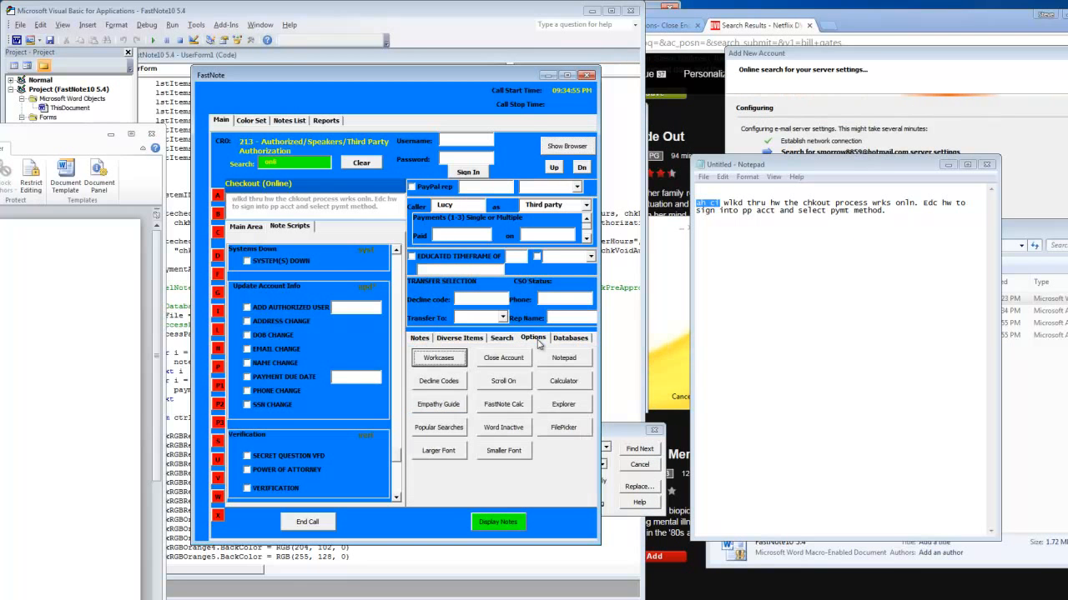
left_click(565, 381)
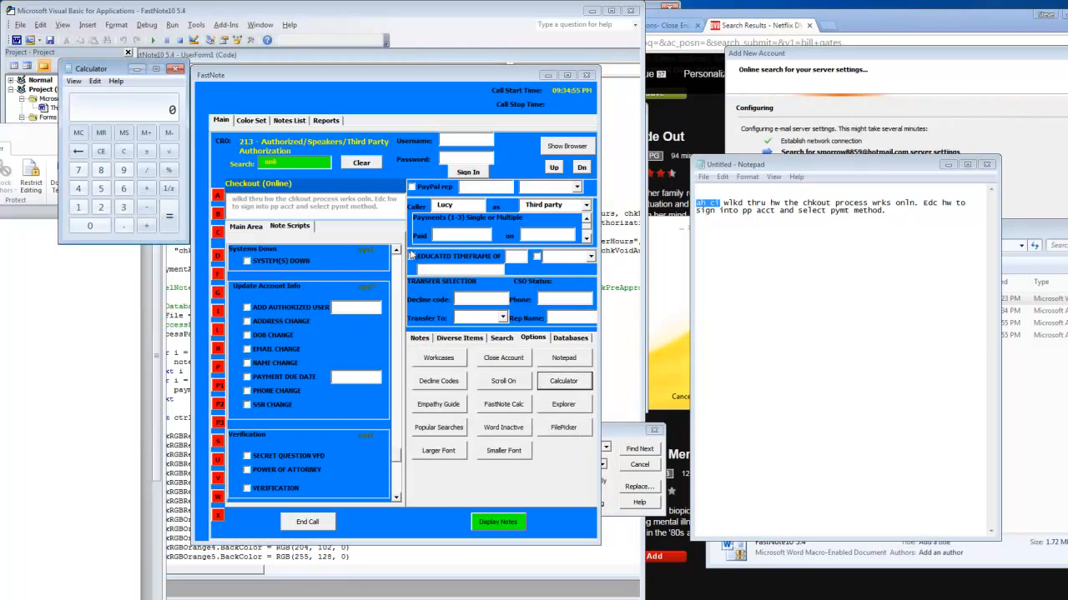
left_click(176, 69)
left_click(564, 404)
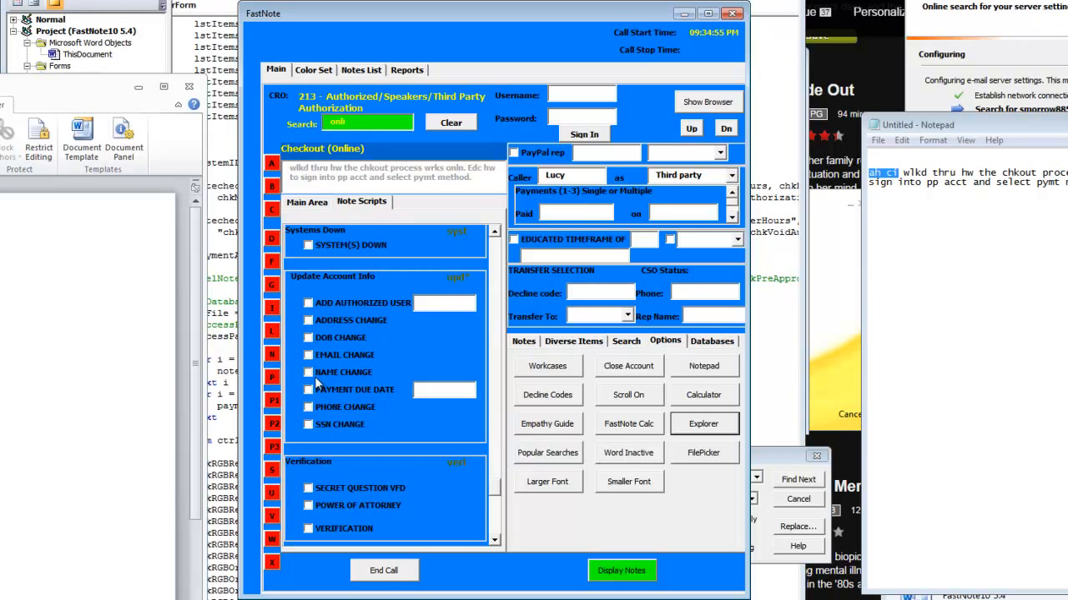
Show the main area and browse its list of note script descriptions down to Pending Not Updated
left_click(309, 205)
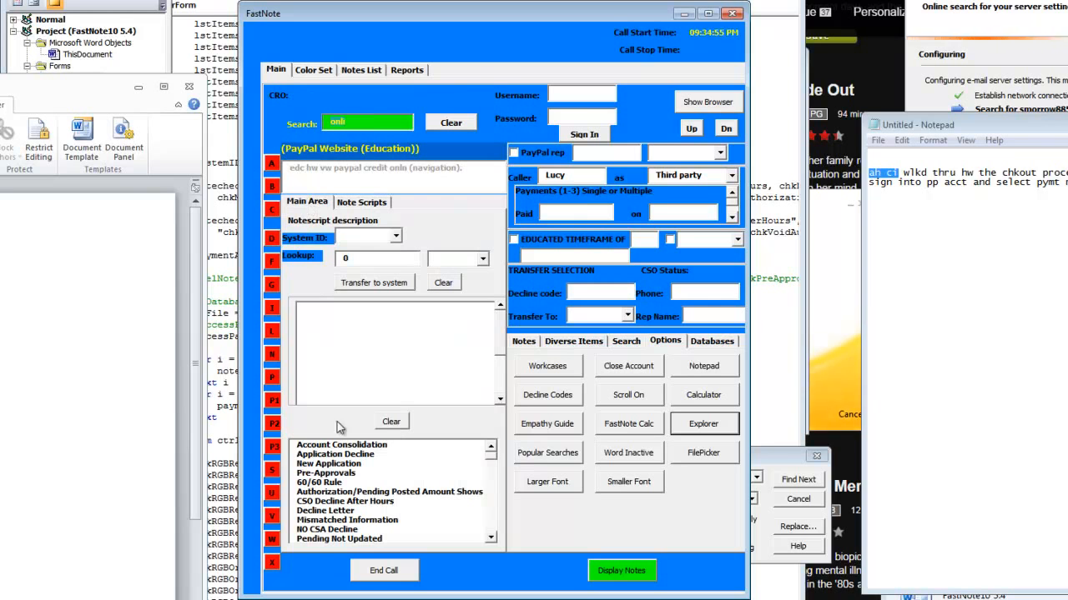
left_click(339, 473)
left_click(341, 510)
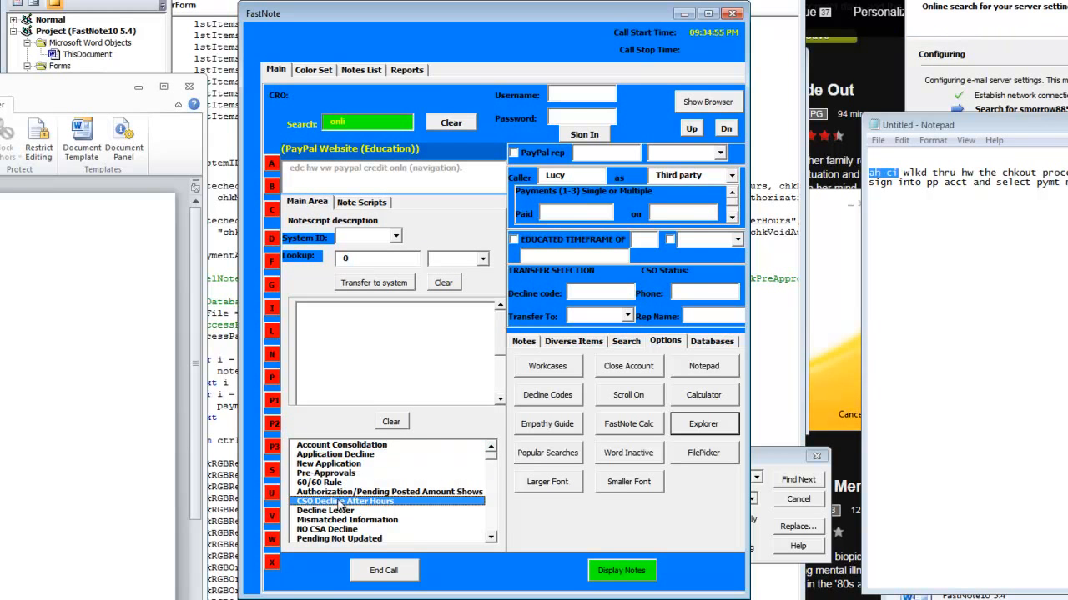
key("Down")
key("Down")
key("Down")
key("Down")
key("Down")
key("Down")
key("Down")
key("Down")
key("Down")
key("Down")
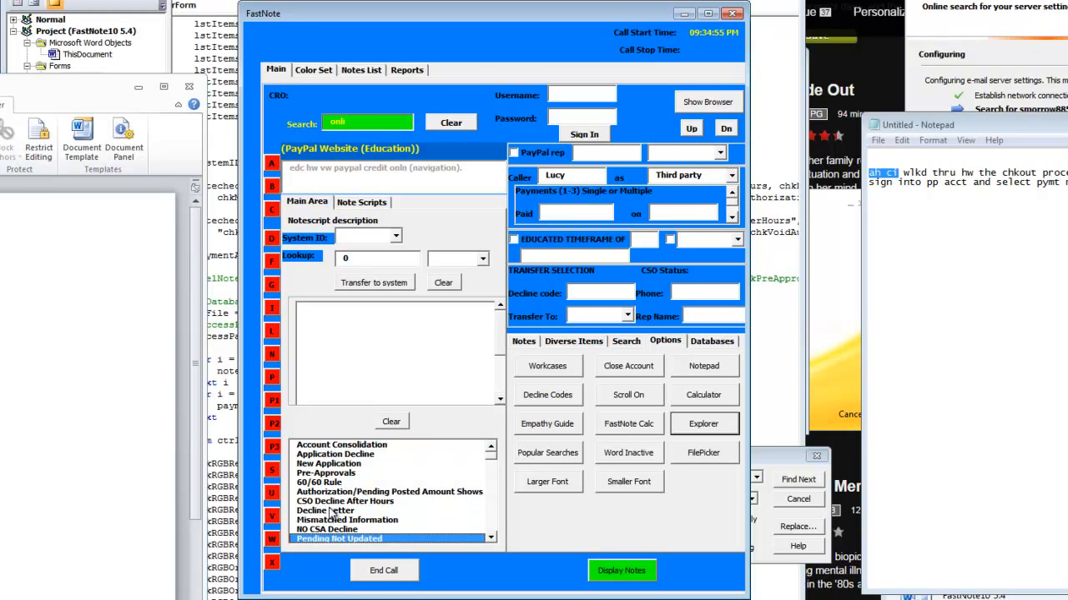
Browse the further note script descriptions back up to Account Consolidation, and select Application Decline
left_click_drag(492, 462, 490, 507)
left_click(356, 493)
key("Up")
key("Up")
key("Up")
key("Up")
key("Up")
key("Up")
key("Up")
key("Up")
key("Up")
key("Up")
key("Up")
key("Up")
key("Up")
key("Up")
key("Up")
key("Up")
key("Up")
key("Up")
key("Up")
key("Up")
key("Up")
key("Up")
key("Up")
key("Up")
key("Up")
key("Up")
key("Up")
key("Up")
key("Up")
key("Up")
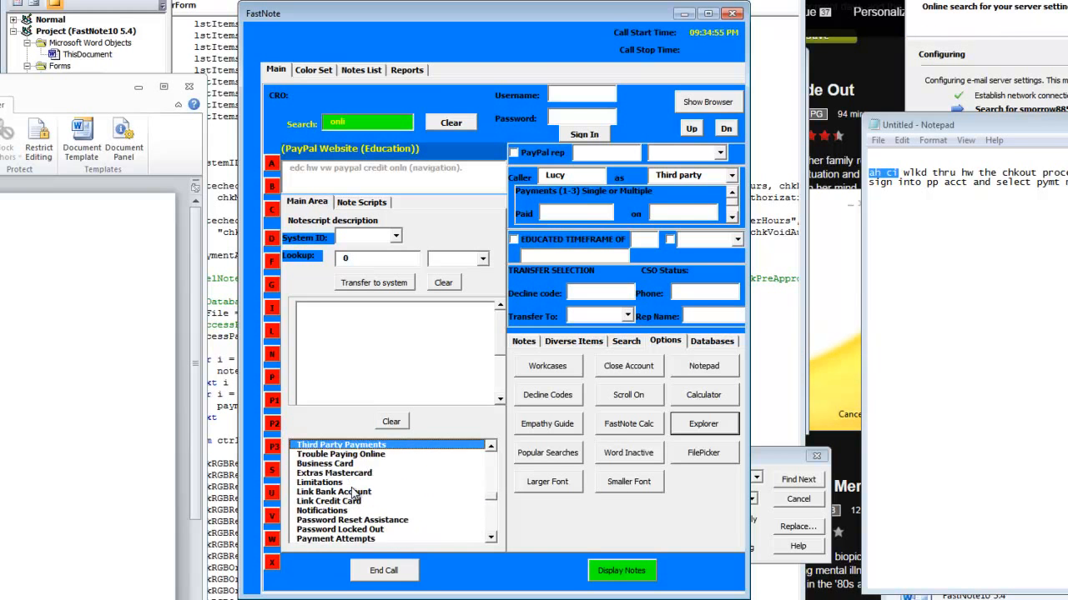
key("Up")
key("Up")
key("Up")
key("Up")
key("Up")
key("Up")
key("Up")
key("Up")
key("Up")
key("Up")
key("Up")
key("Up")
key("Up")
key("Up")
key("Up")
key("Up")
key("Up")
key("Up")
key("Up")
key("Up")
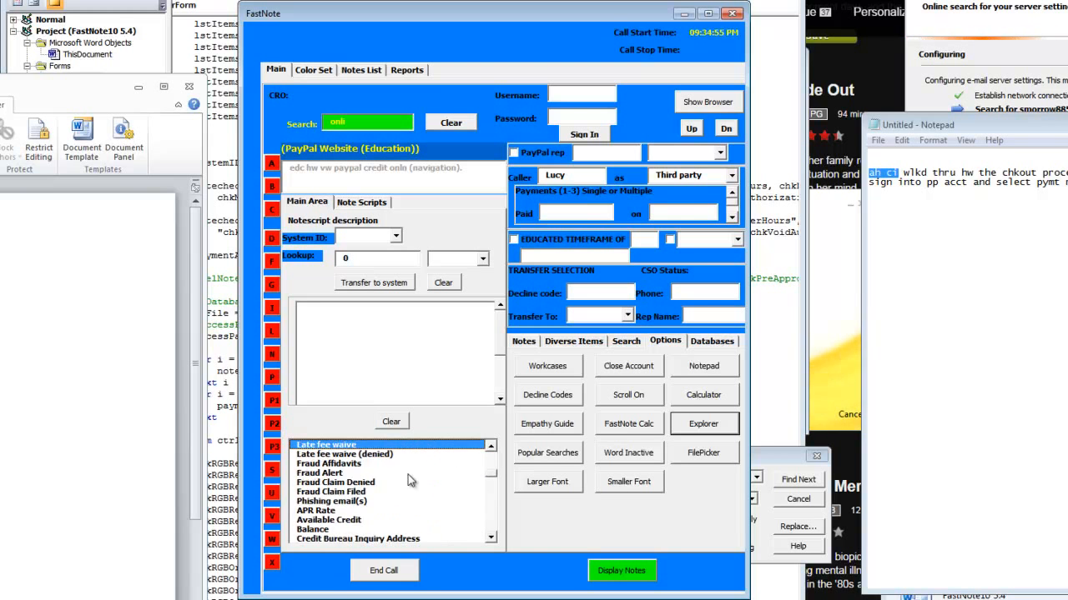
key("Up")
key("Up")
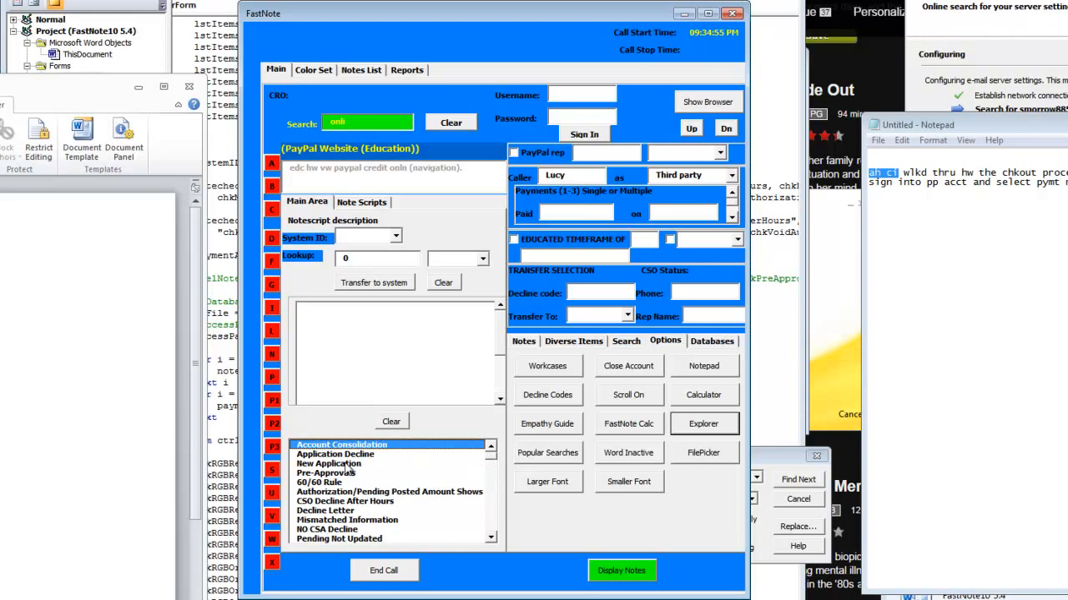
left_click(338, 465)
left_click(343, 456)
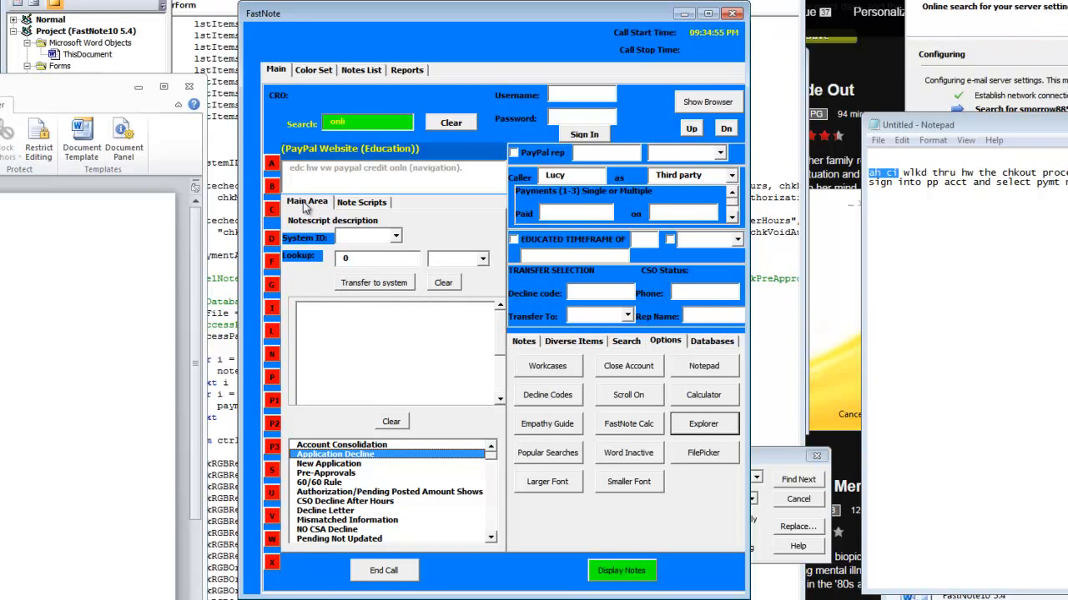
Show the note scripts again together with the extra notes and main display
left_click(359, 203)
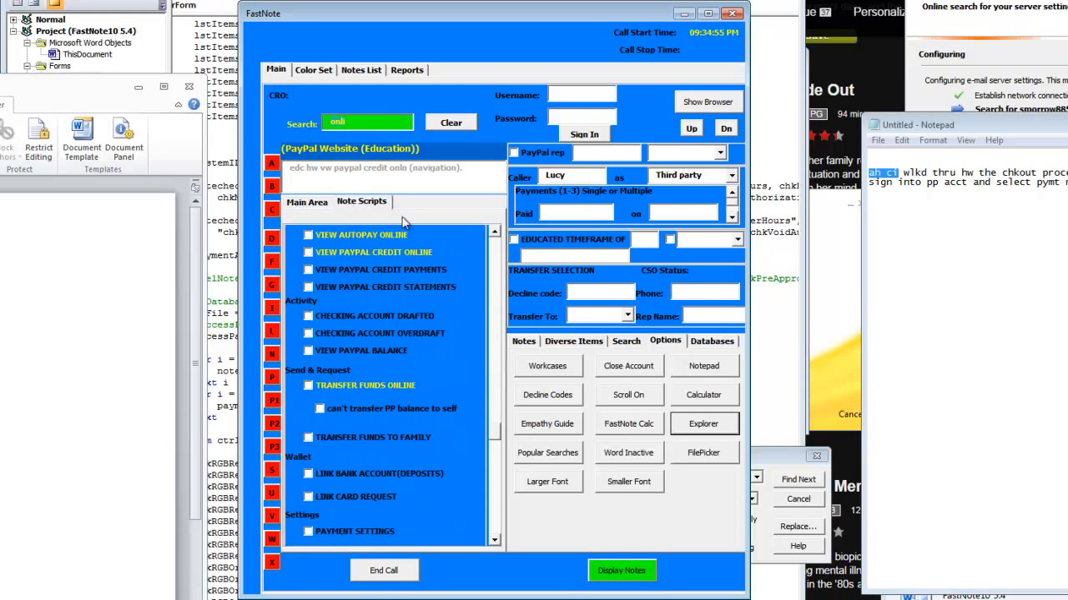
left_click(523, 342)
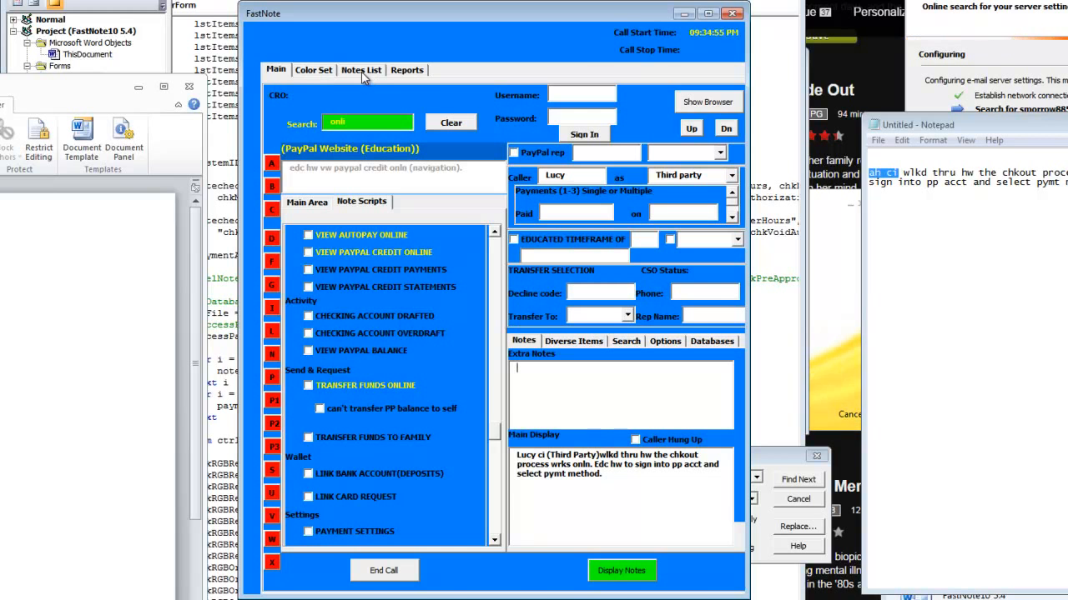
Open the reports page and view the call report for the daily call log "Call Log PayPal Credit"
left_click(417, 72)
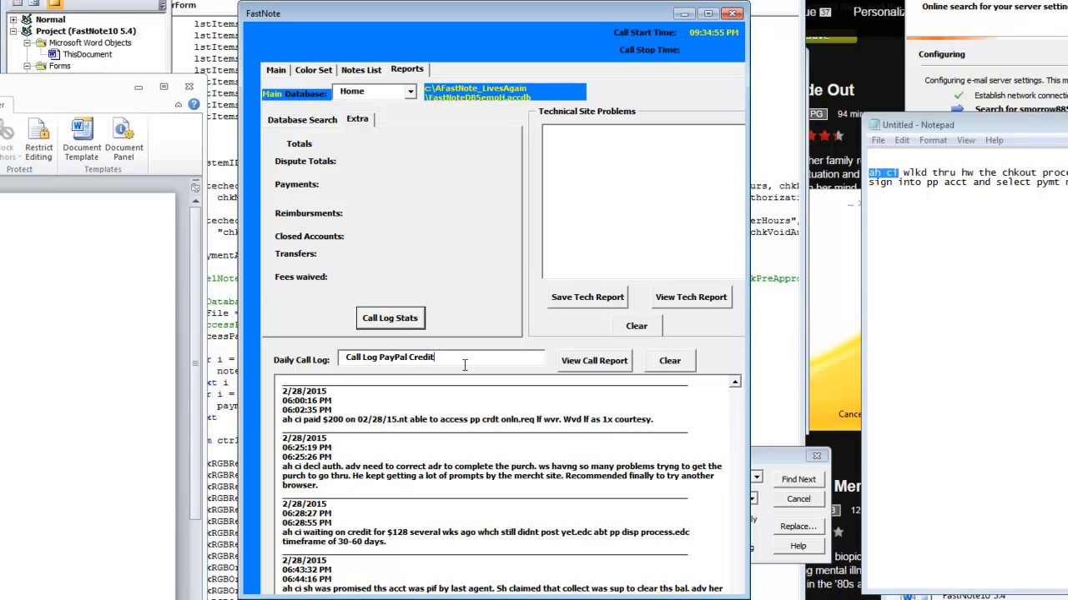
left_click_drag(463, 364, 330, 360)
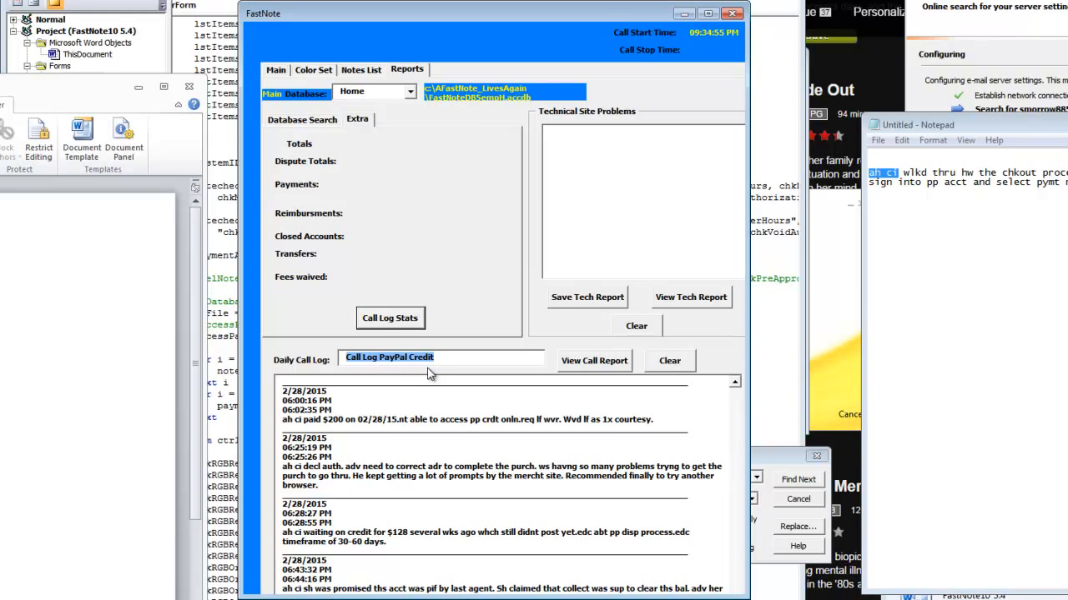
type("fr")
left_click(595, 362)
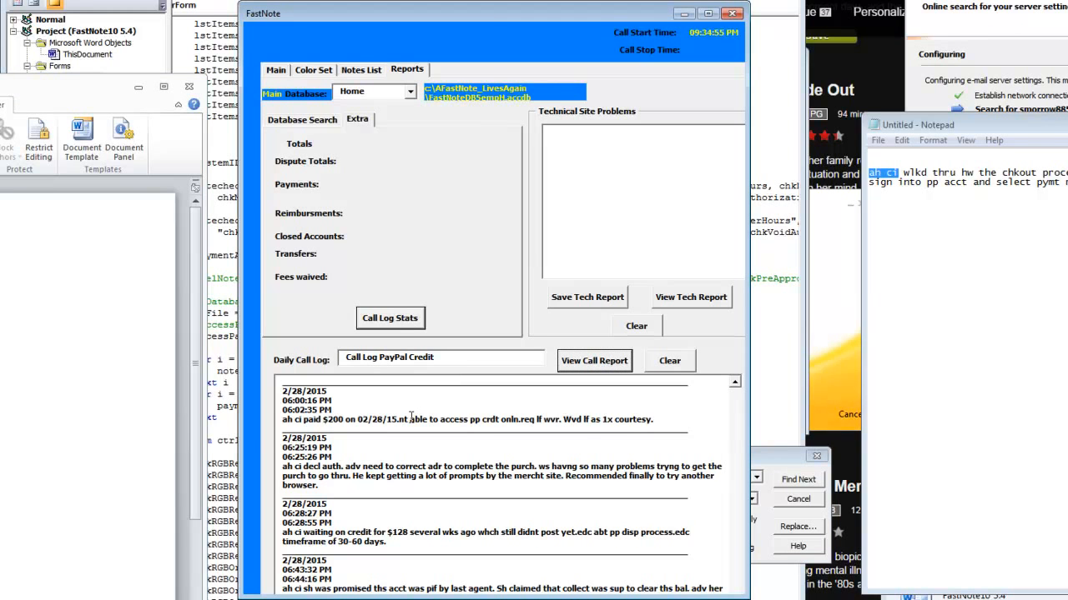
Examine the dated call notes stored in the daily call log, including the earlier entries
left_click(522, 400)
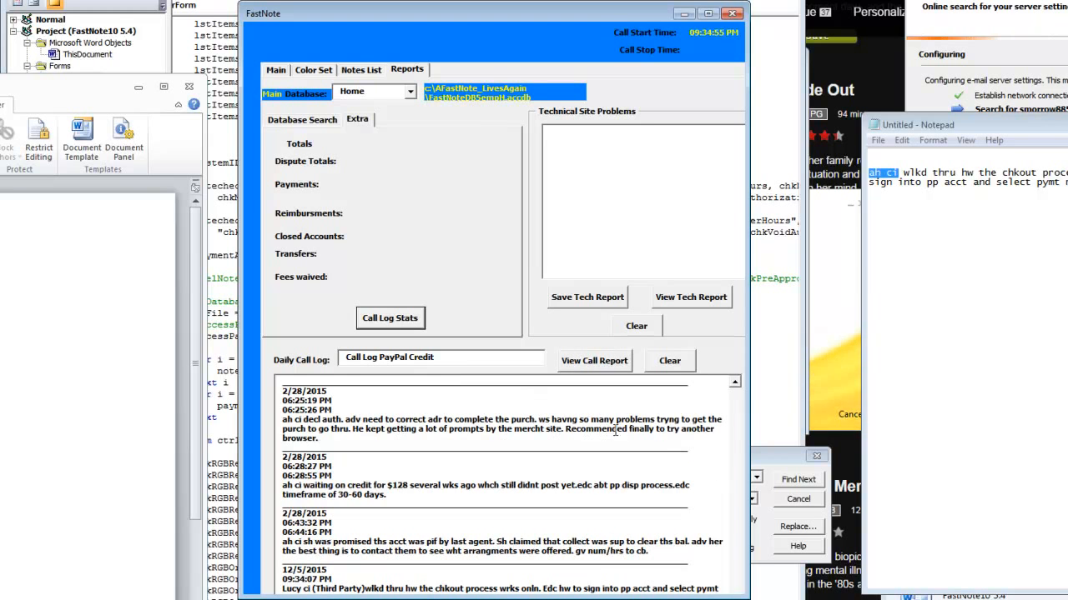
left_click(548, 463)
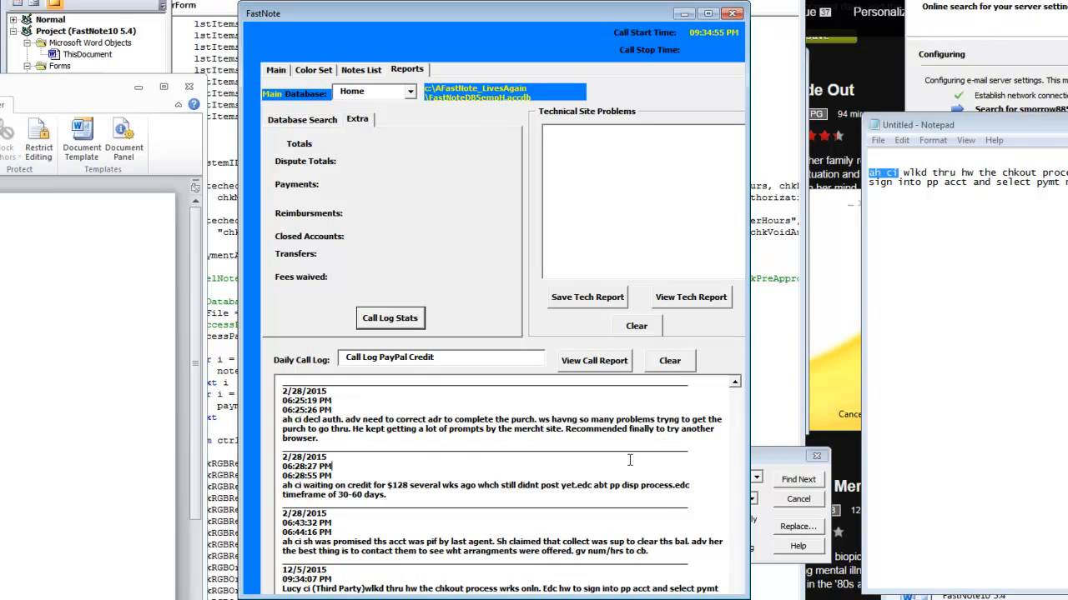
scroll(728, 549, "up", 4)
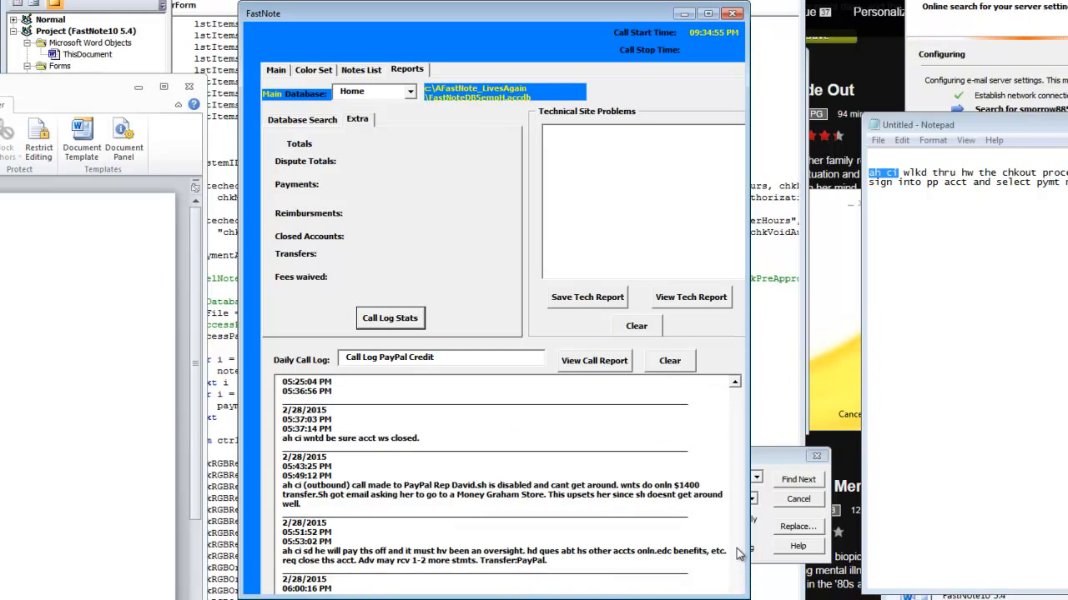
scroll(730, 548, "up", 8)
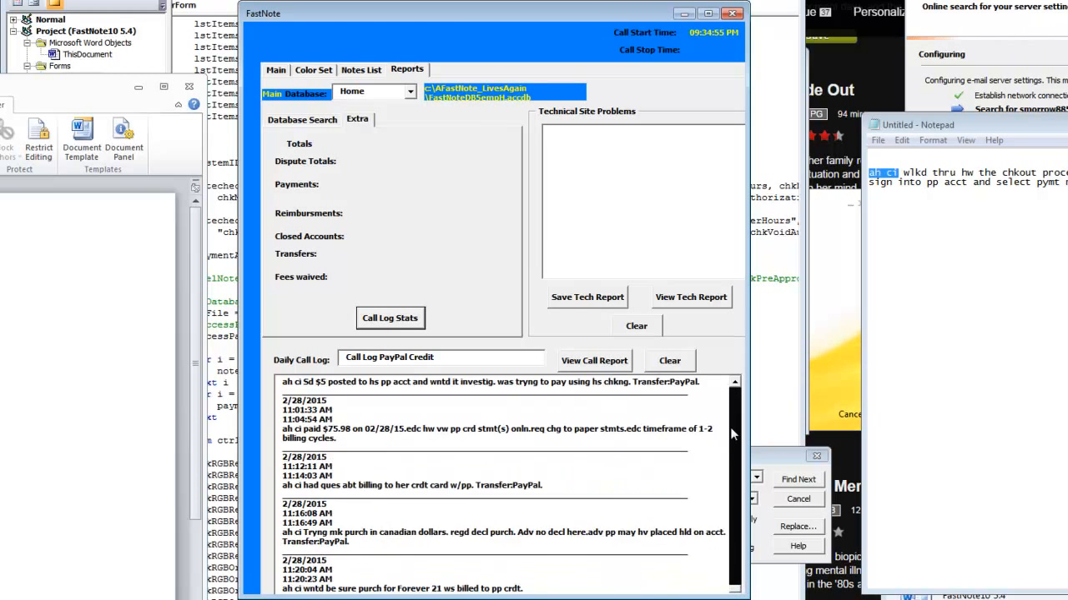
Return to the earliest call log entries, clear the call report, enter "phone" as the daily call log and view the report
left_click_drag(736, 586, 736, 388)
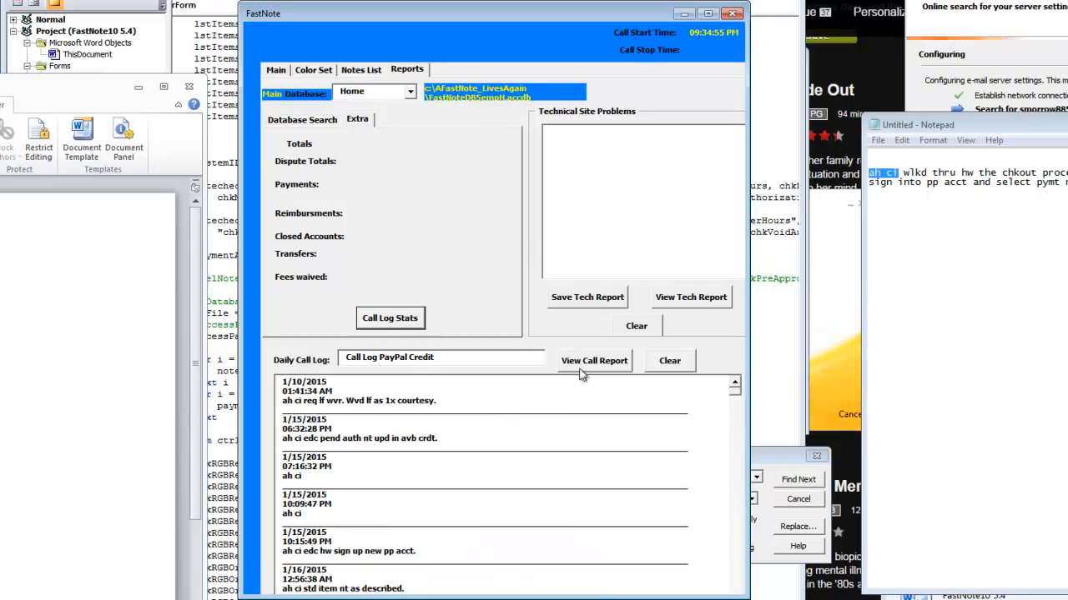
left_click(667, 366)
left_click(582, 364)
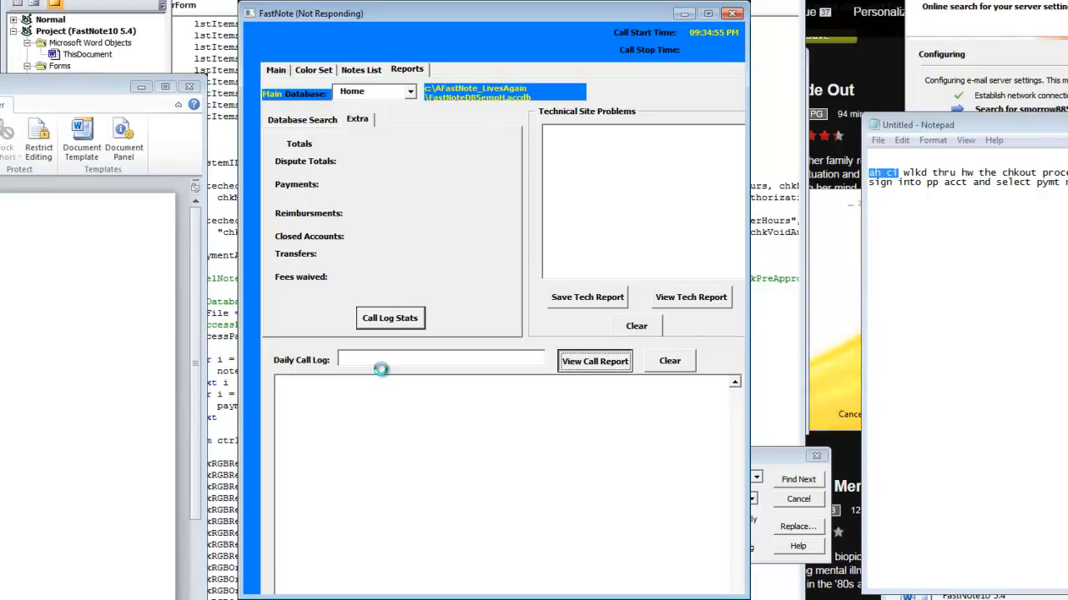
left_click(406, 360)
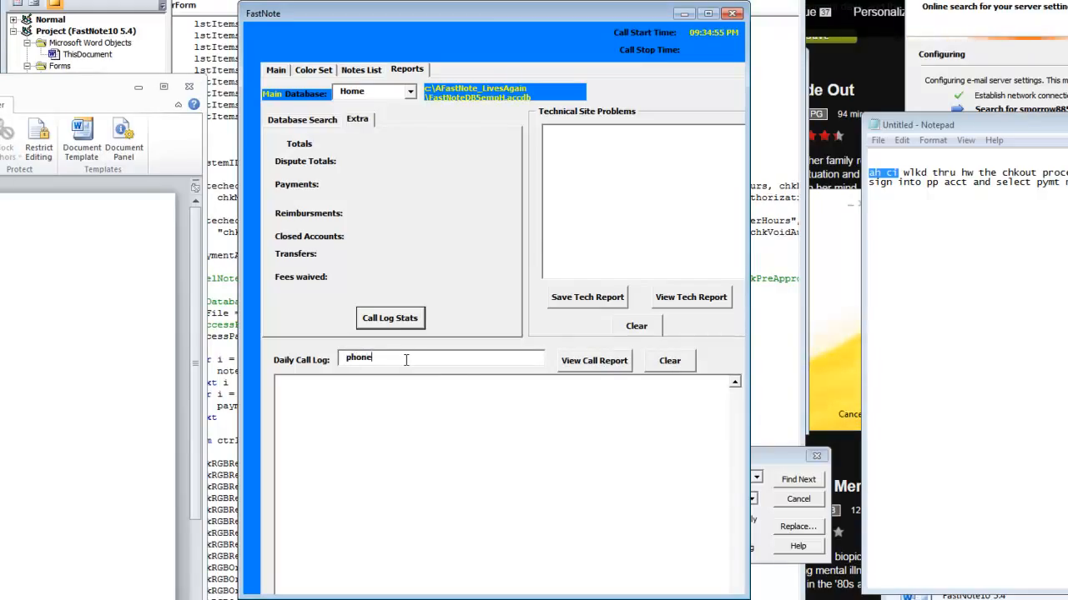
left_click(594, 364)
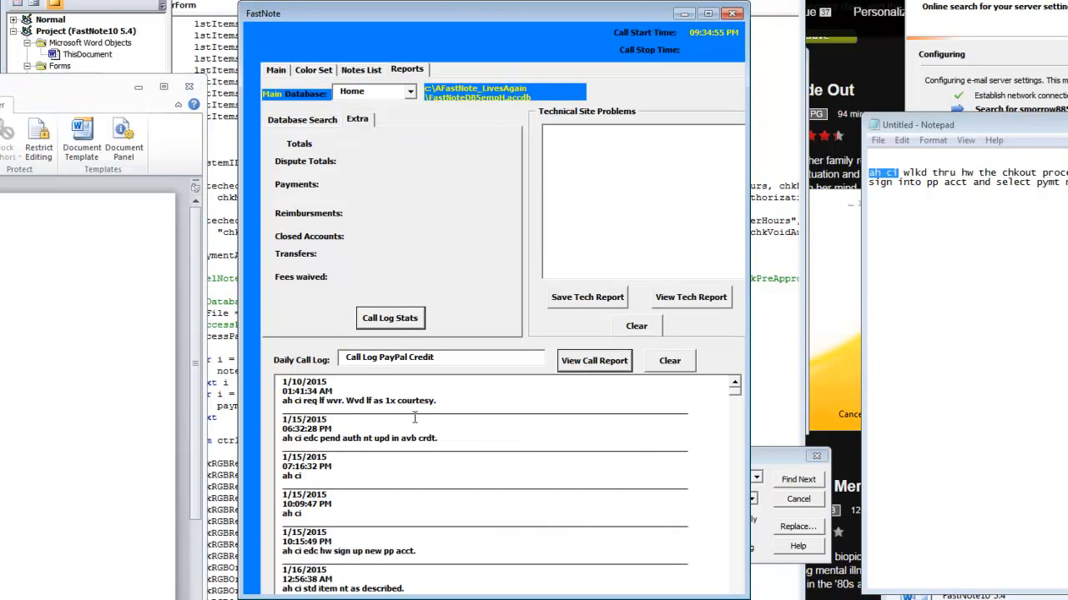
Examine the dated notes in the reloaded call report, from the 1/10/2015 entries through those of 2/28/2015
left_click(480, 423)
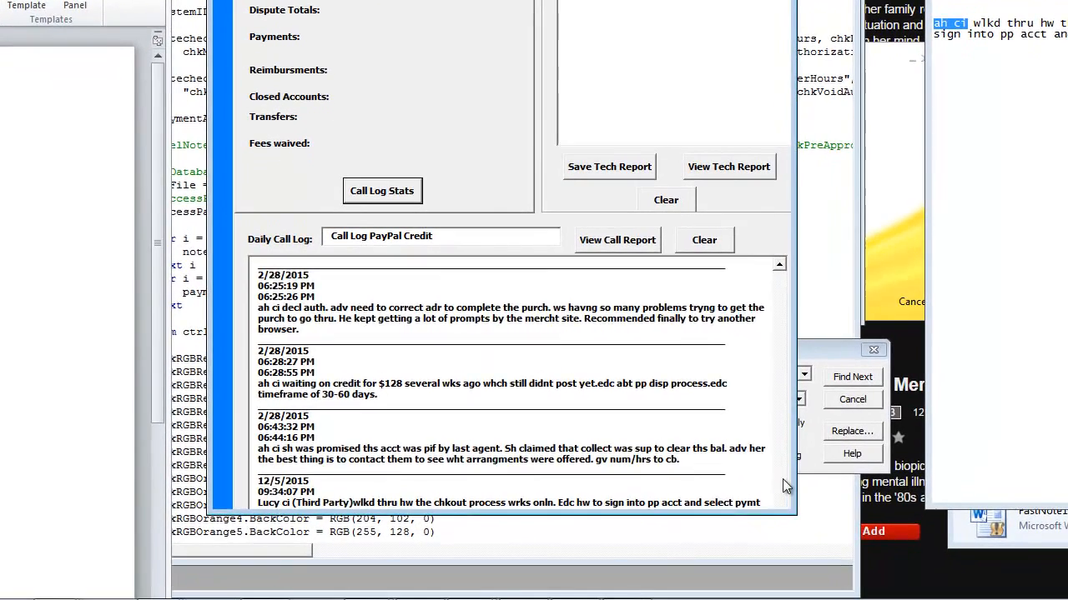
scroll(781, 492, "up", 10)
scroll(782, 492, "up", 15)
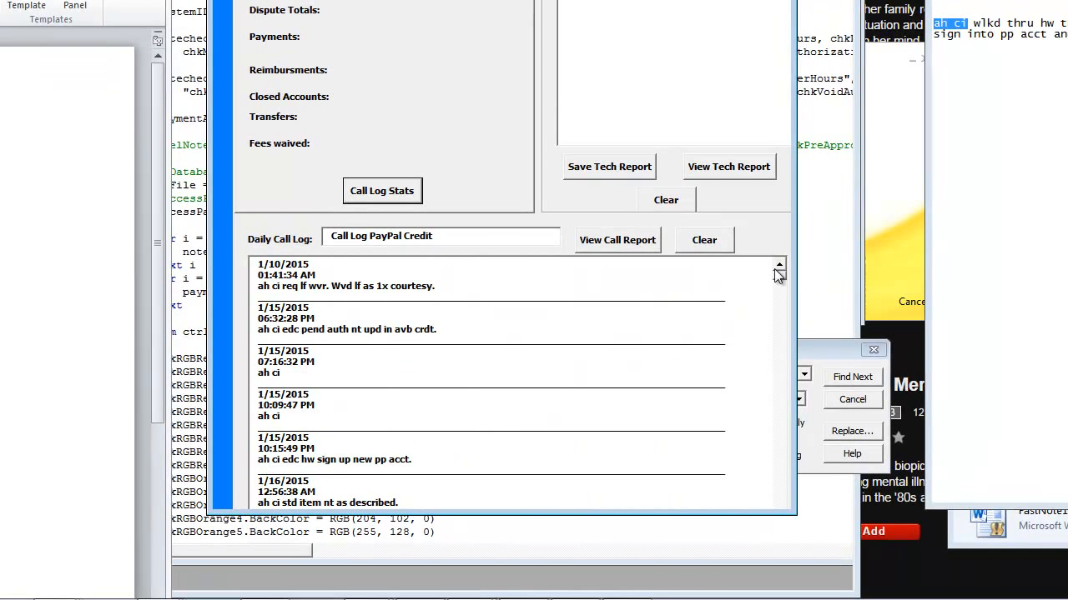
left_click_drag(778, 275, 784, 526)
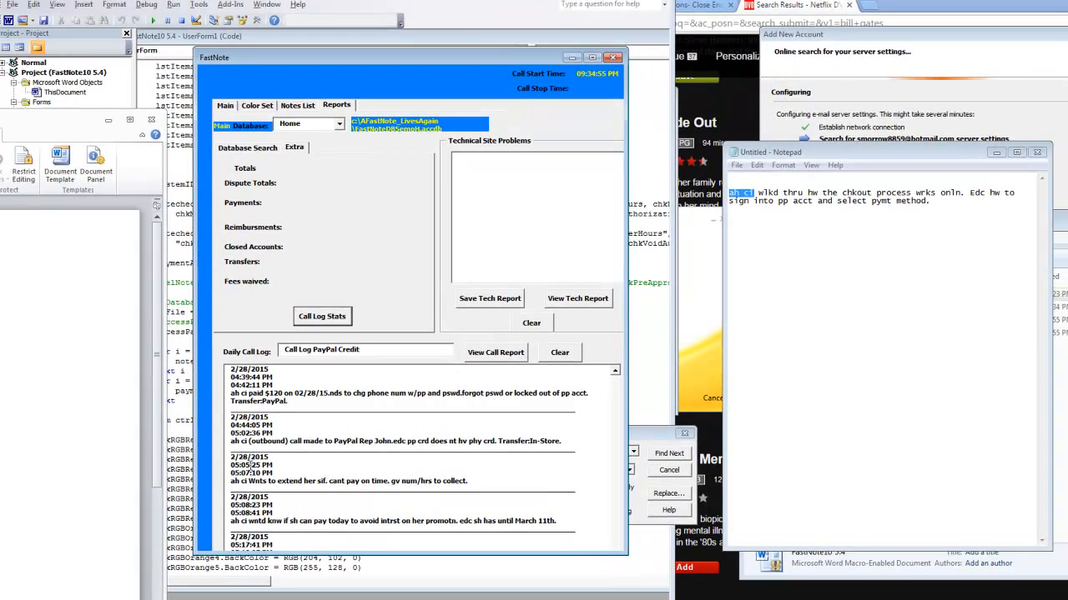
double_click(330, 440)
left_click(446, 411)
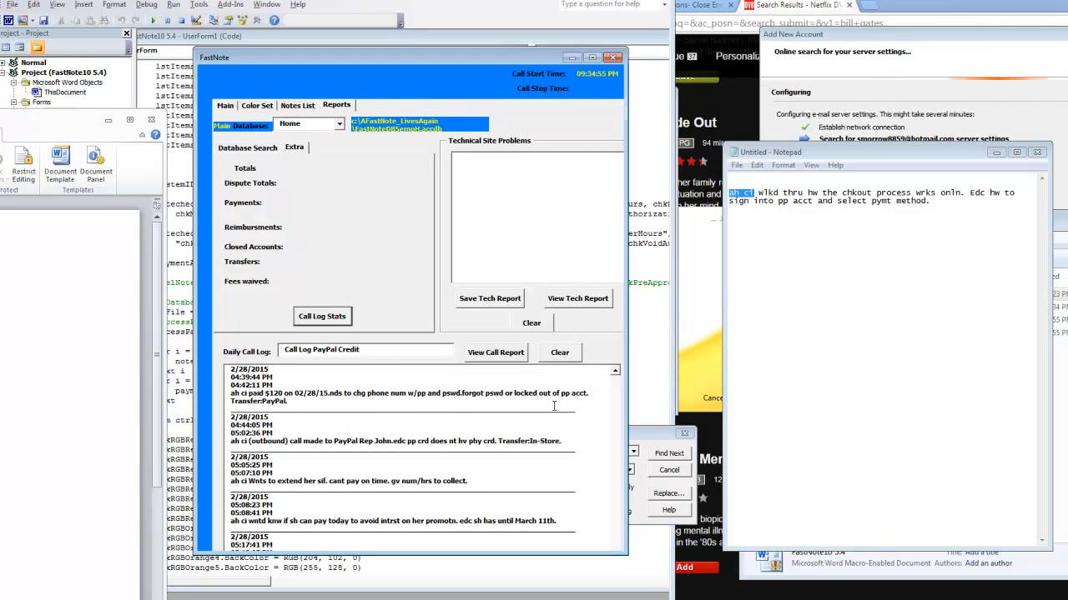
Switch the main database to Search Feature, clear the call report and try to view it again
left_click(339, 125)
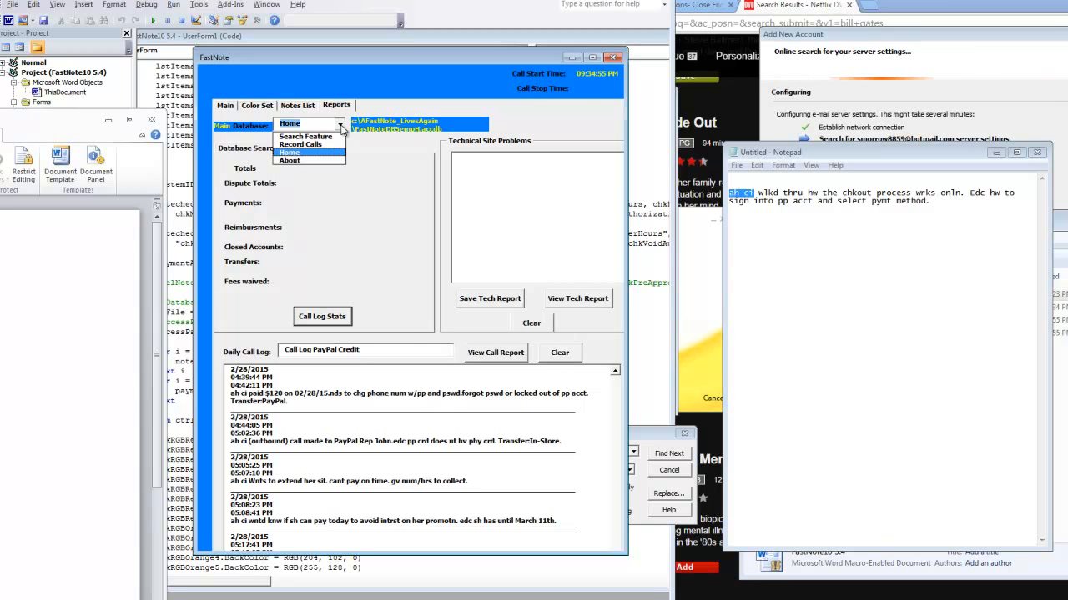
left_click(332, 136)
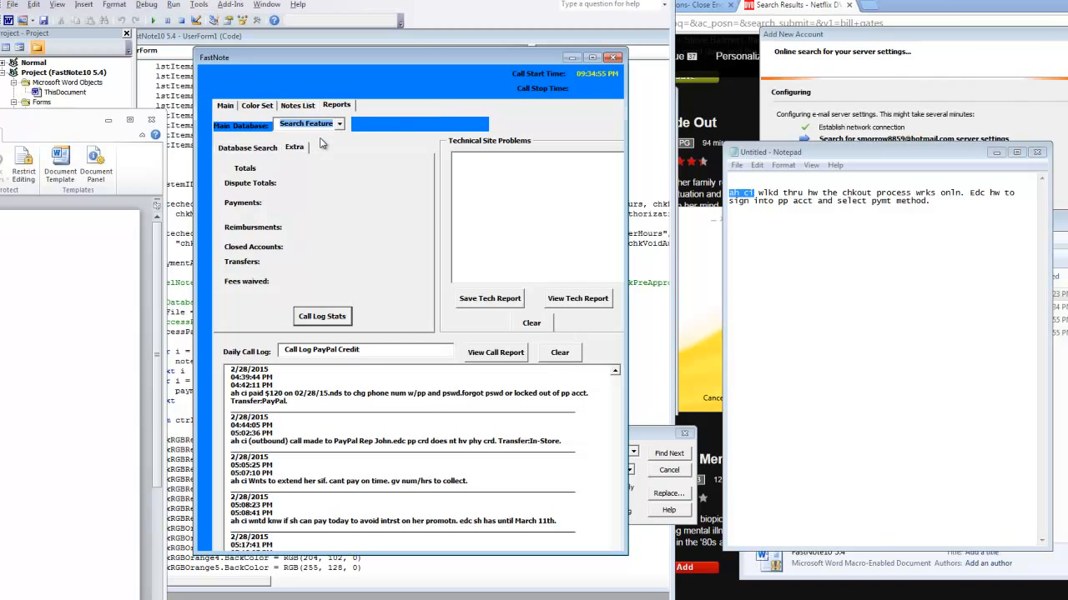
left_click(557, 354)
left_click(491, 354)
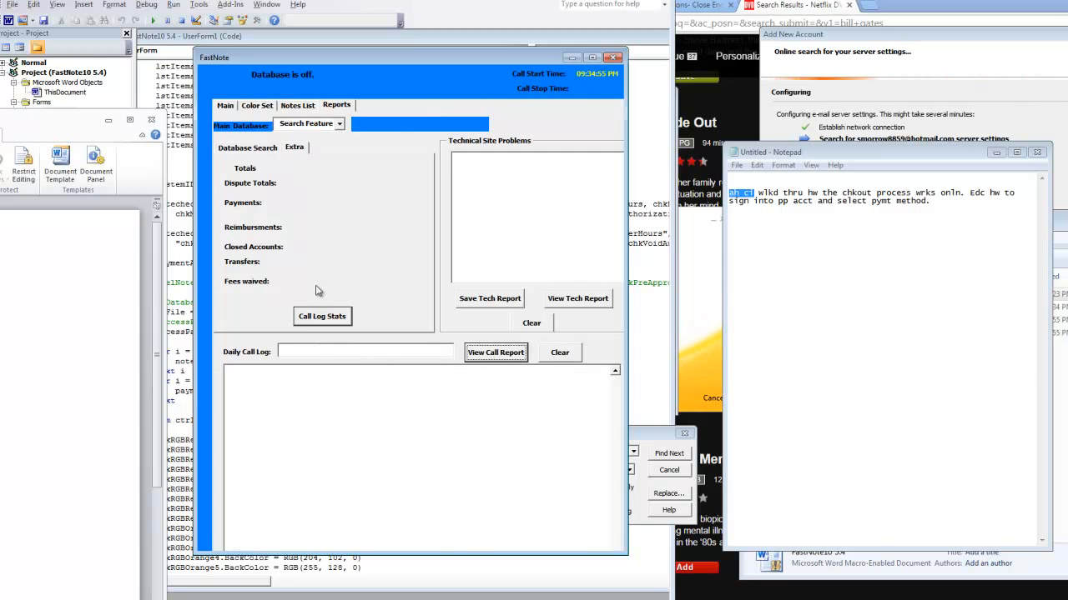
Set the main database back to Home and view the technical report, including its earlier entries
left_click(339, 123)
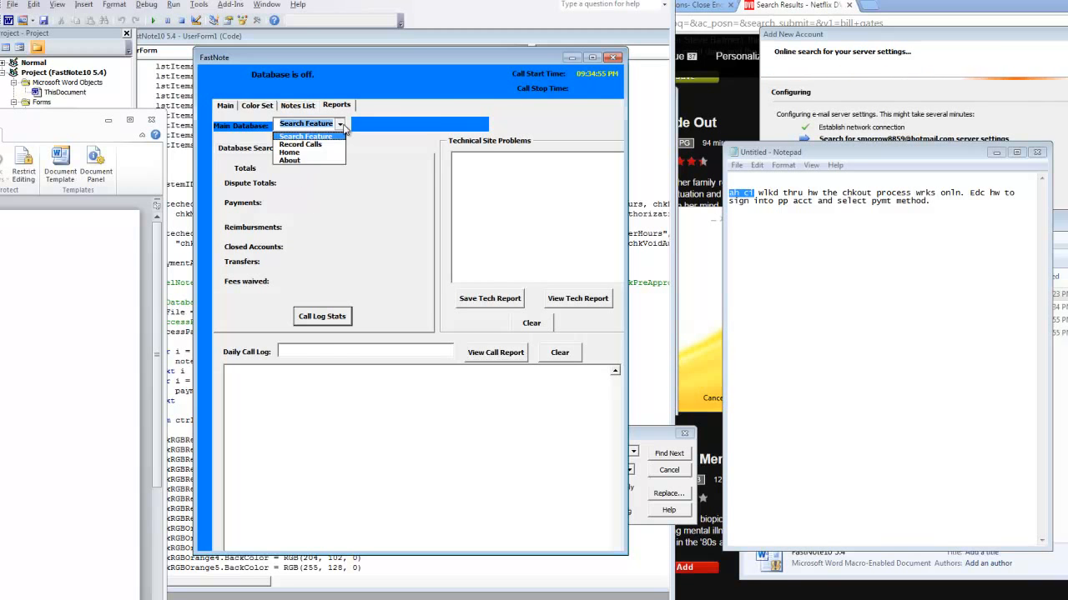
left_click(292, 145)
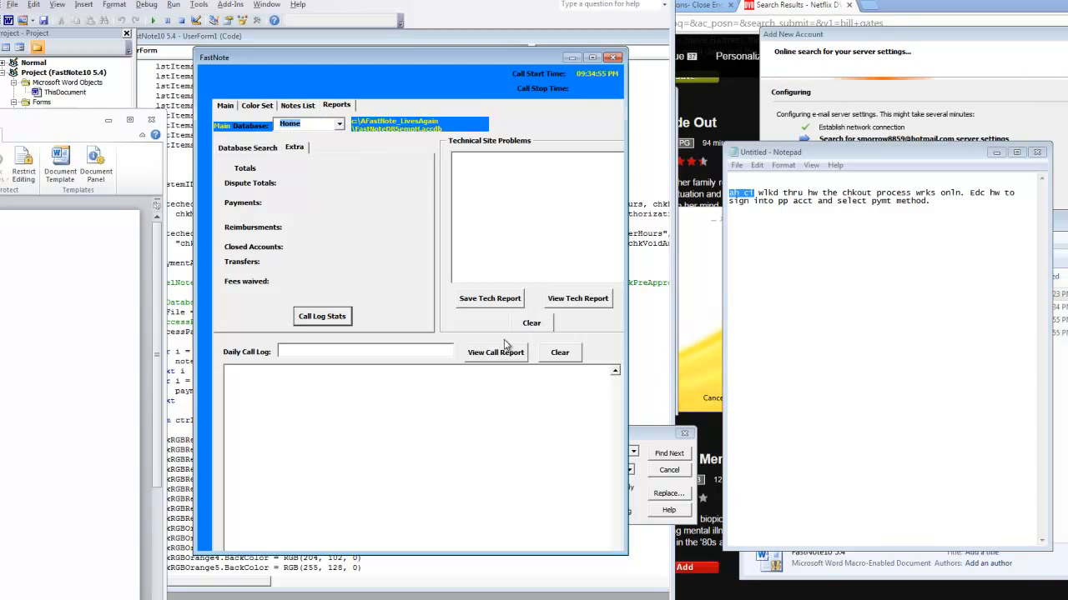
left_click(585, 302)
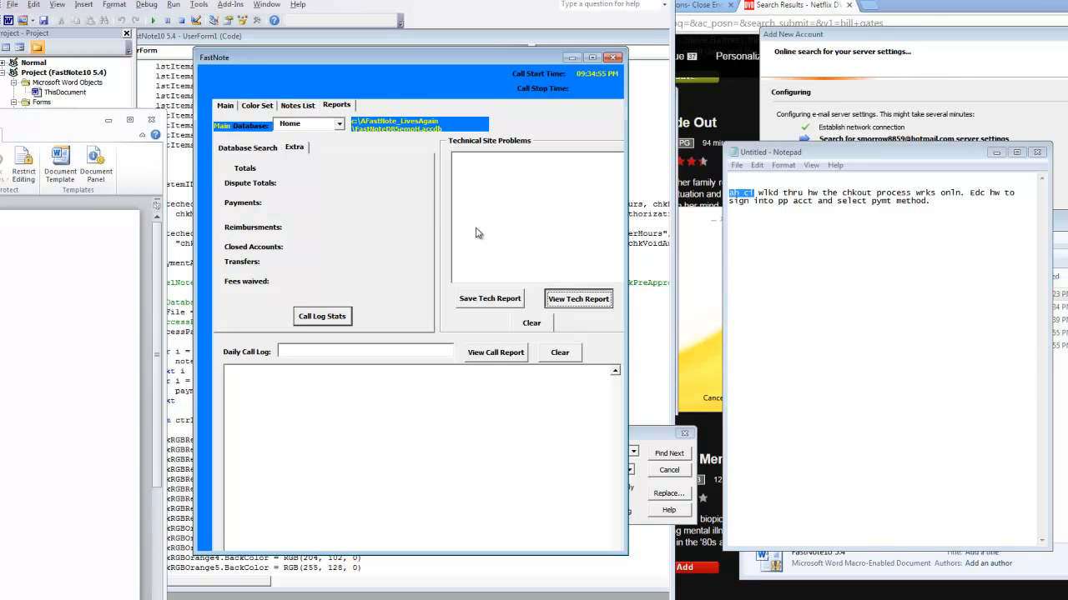
left_click(492, 162)
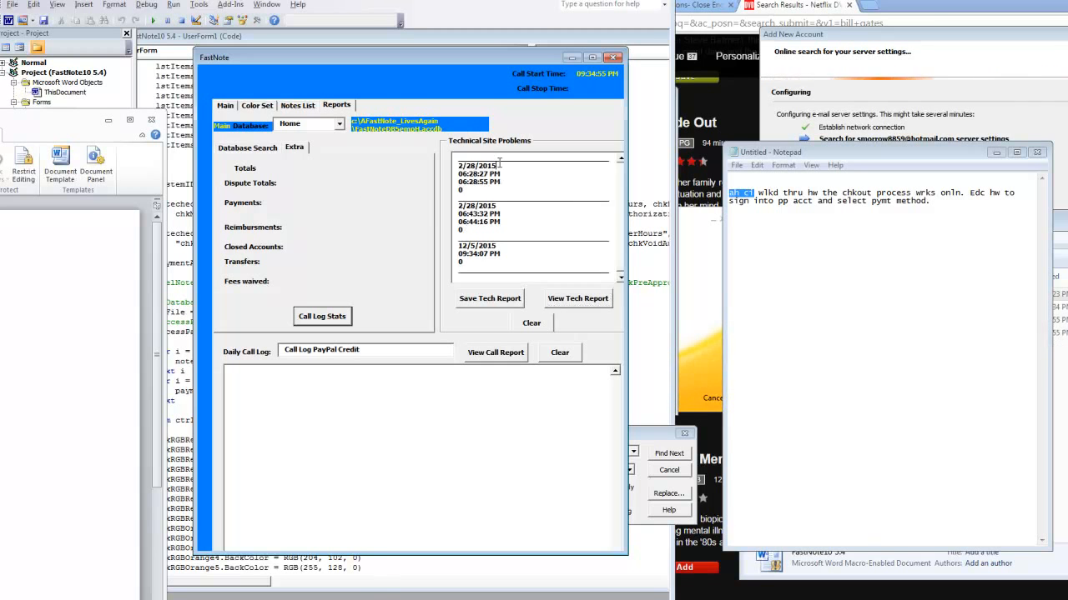
left_click_drag(620, 271, 621, 213)
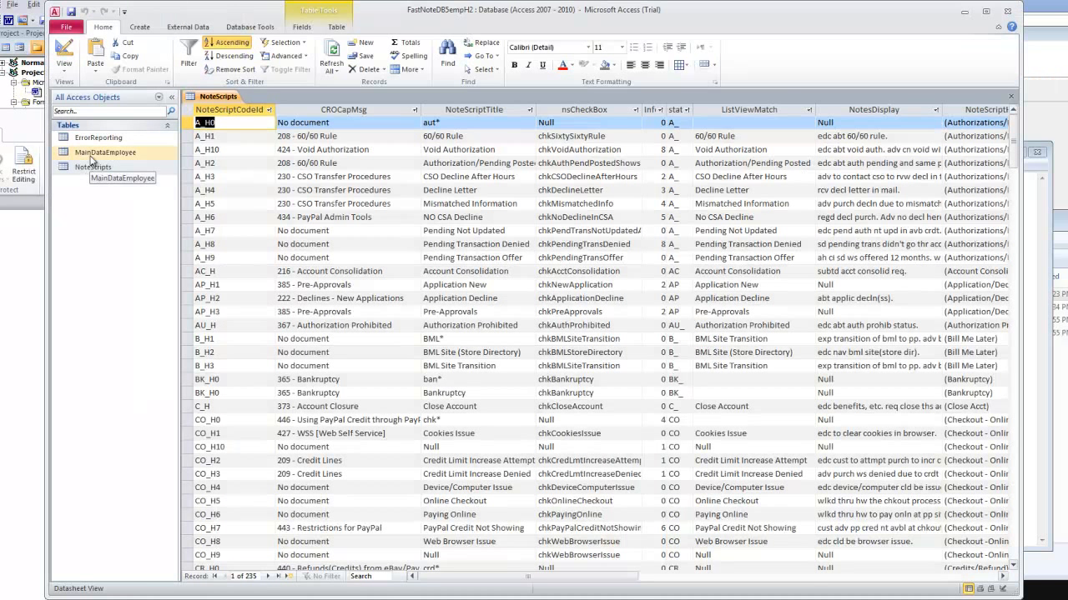
Examine the ErrorReporting table in the FastNoteDB5empH2 Access database and return to the NoteScripts table
double_click(101, 139)
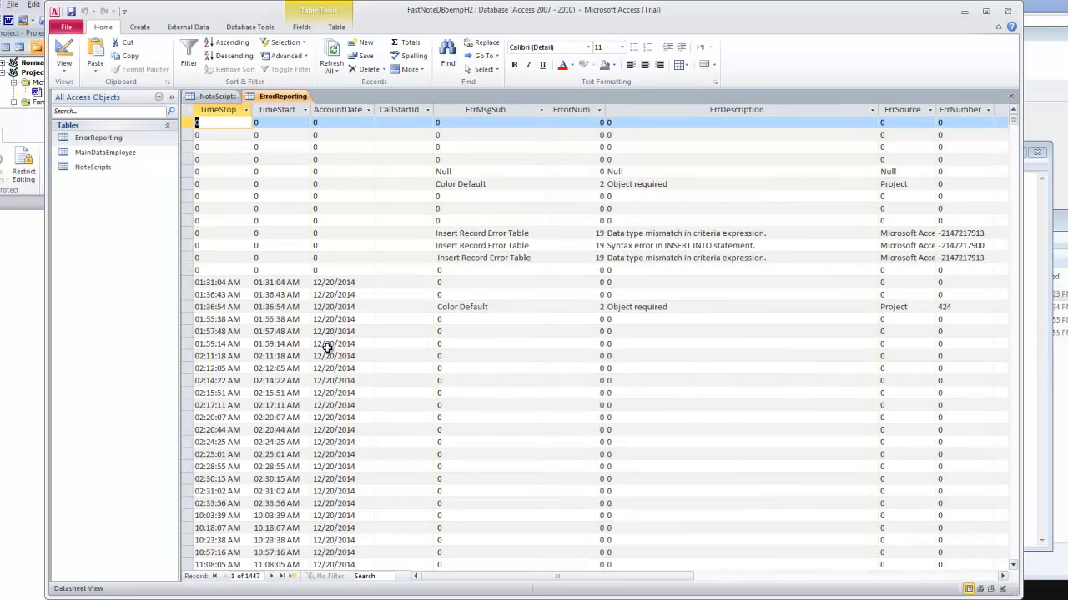
left_click_drag(1012, 125, 1001, 50)
double_click(104, 172)
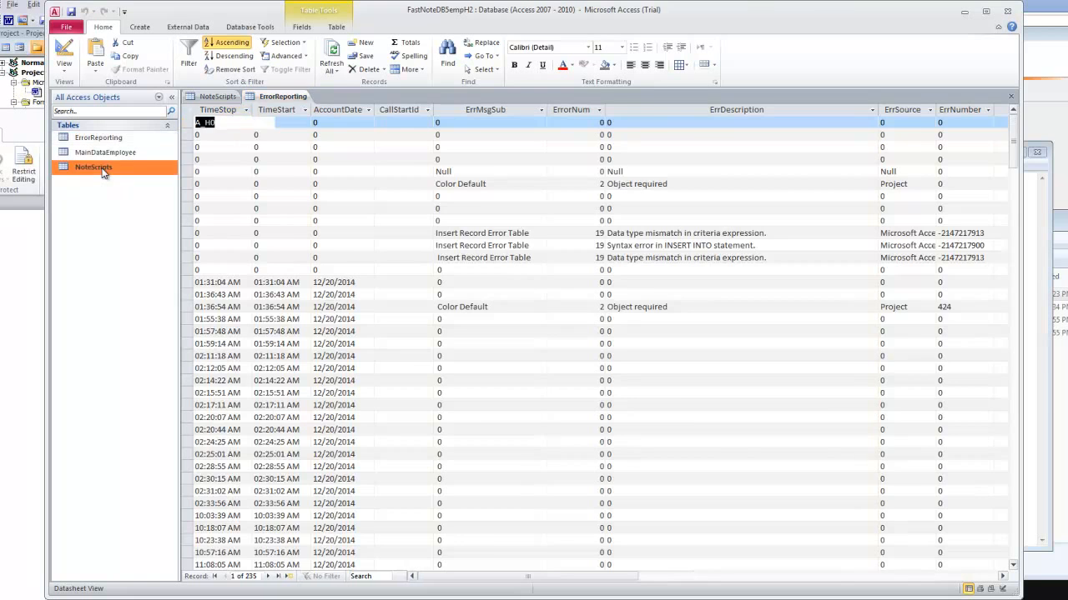
Open the MainDataEmployee table, examine its stored call records and minimize the database window
double_click(104, 153)
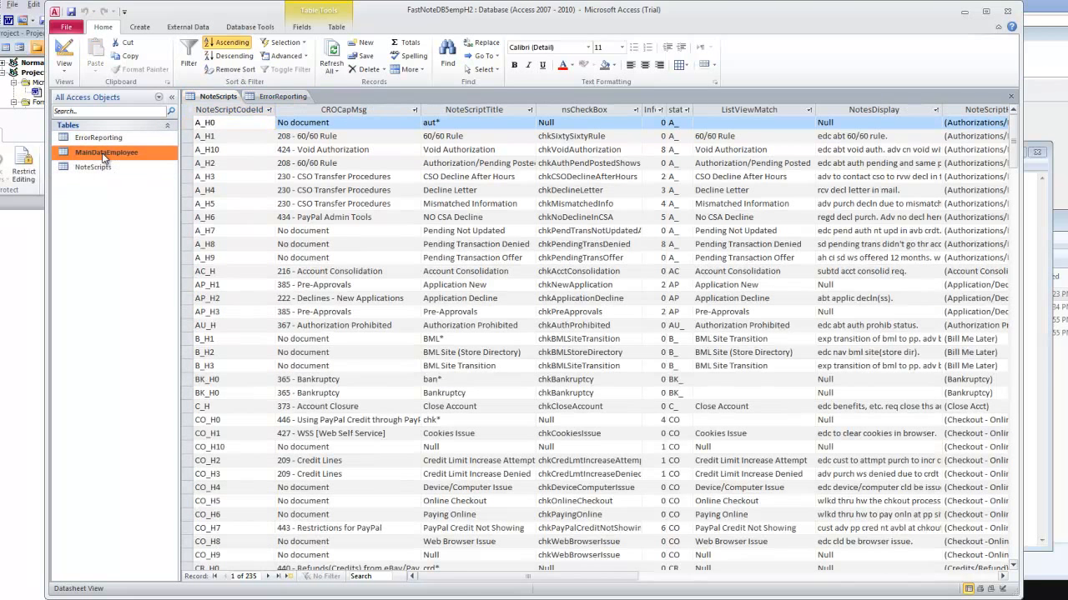
left_click(796, 221)
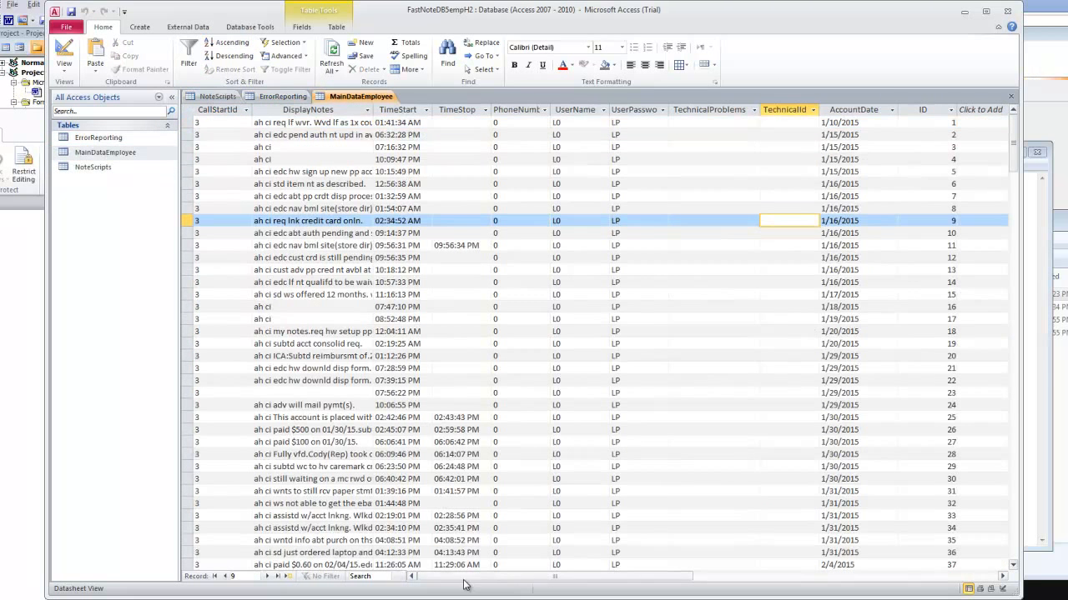
left_click_drag(487, 575, 414, 572)
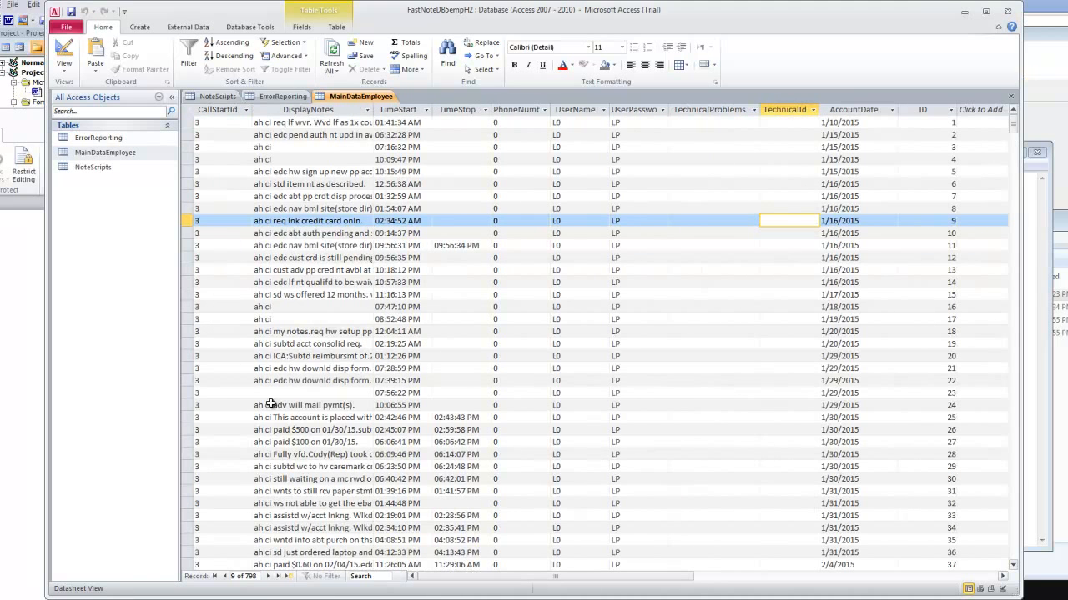
left_click(964, 11)
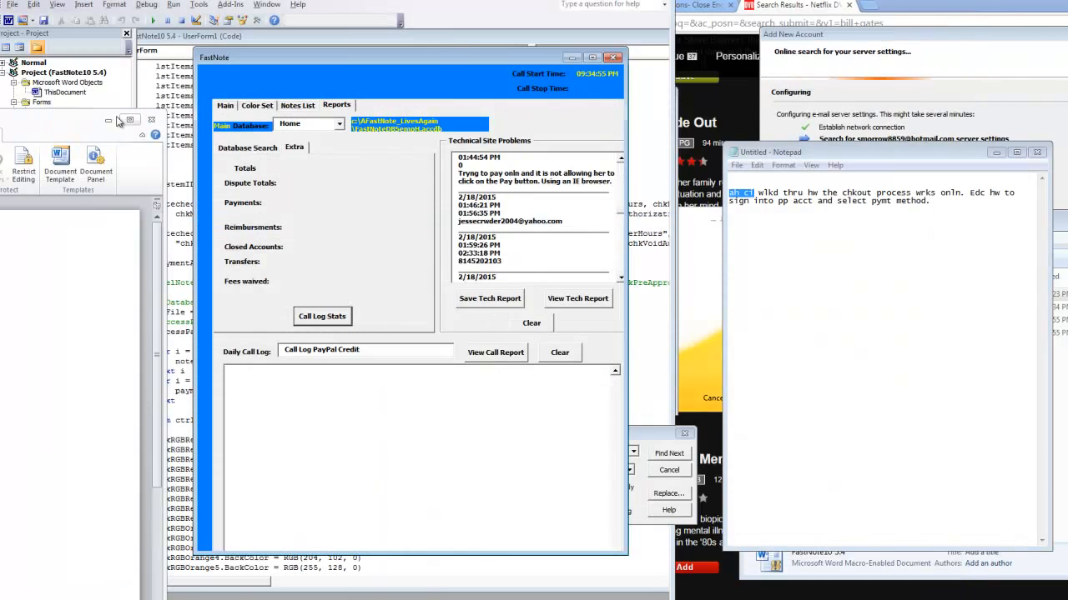
On the main page, add an educated timeframe of 7-8 days with the text "credit to post" and display the notes
left_click(225, 105)
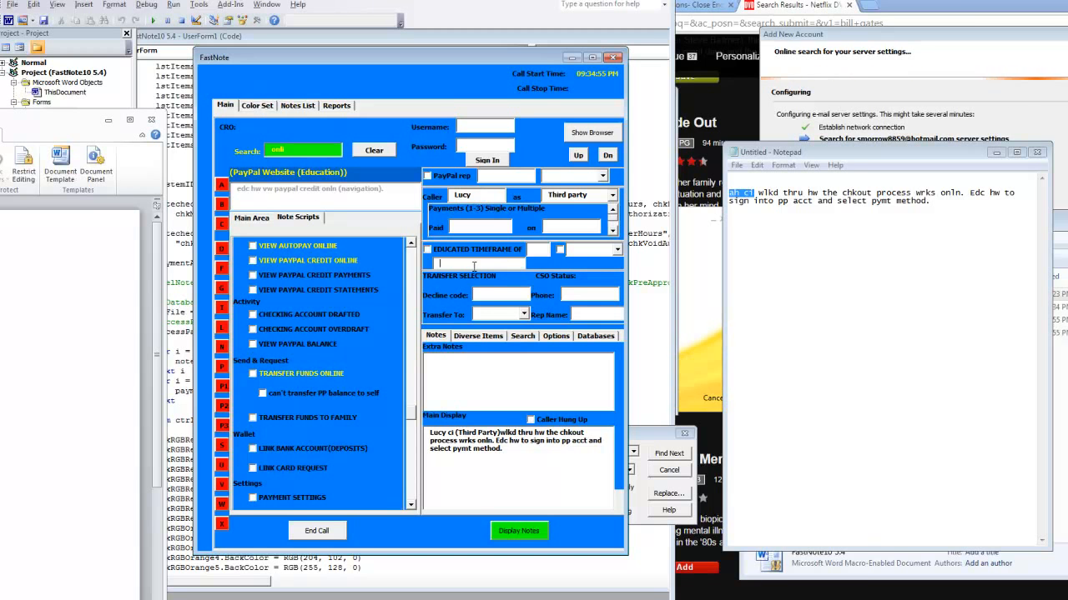
left_click(427, 248)
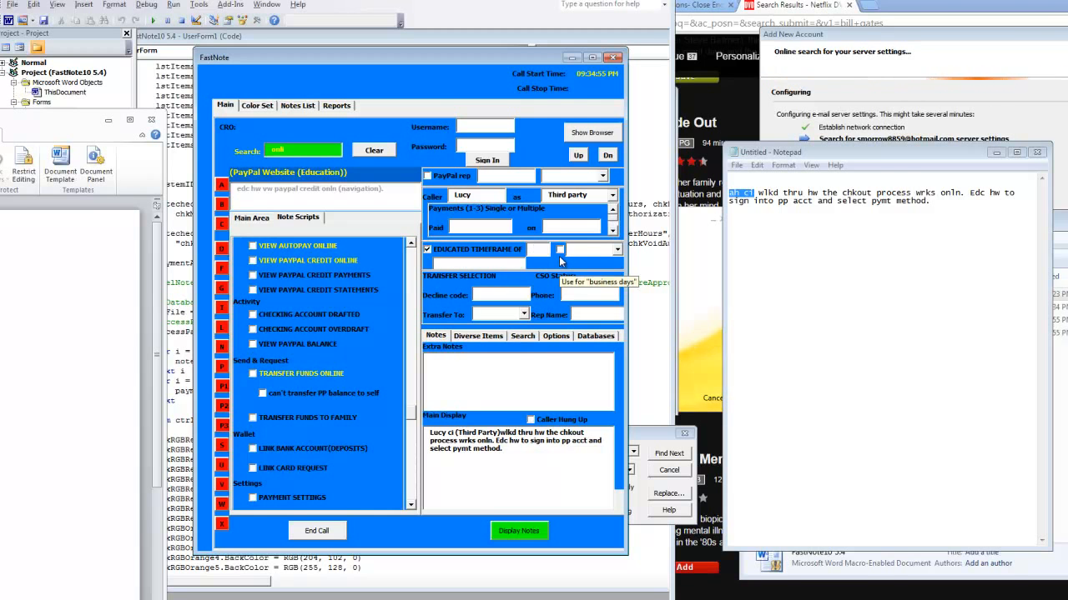
type("7-8")
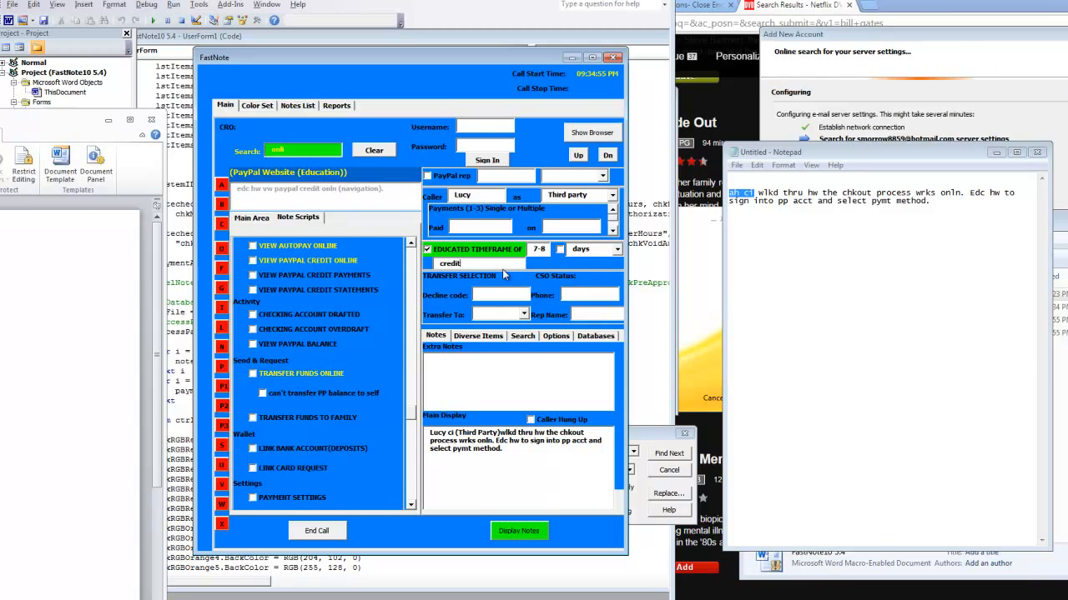
left_click(519, 531)
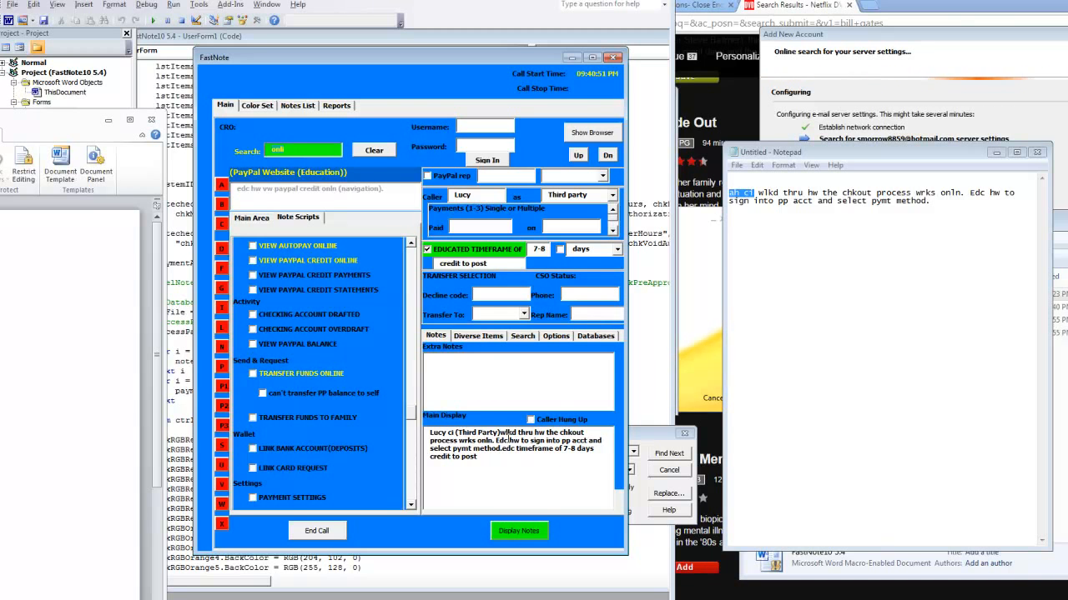
Set the transfer destination to In-Store and display the updated call notes
left_click(521, 316)
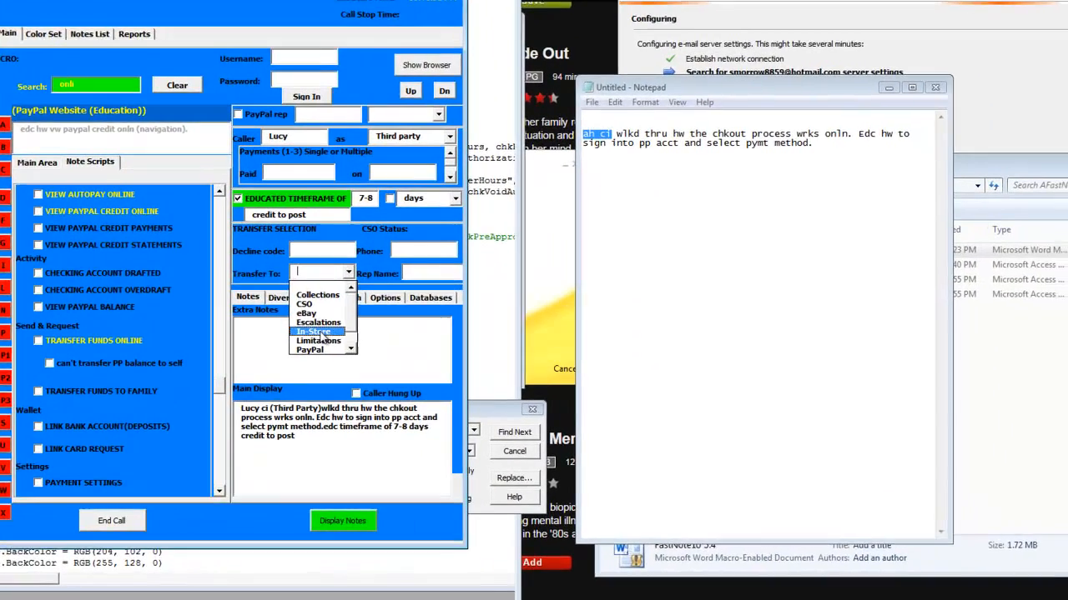
left_click(493, 365)
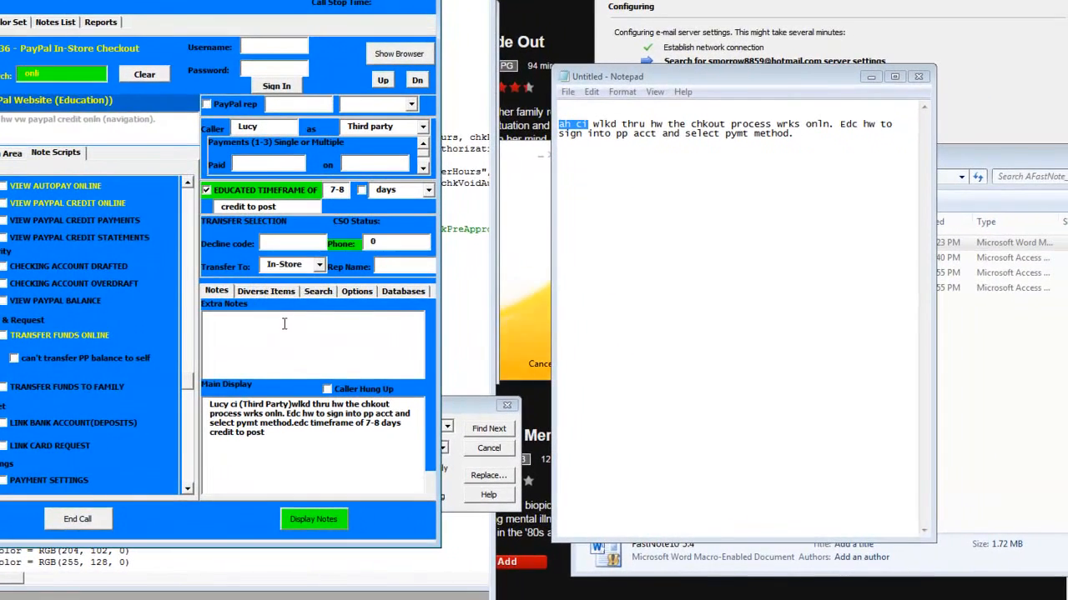
left_click(325, 518)
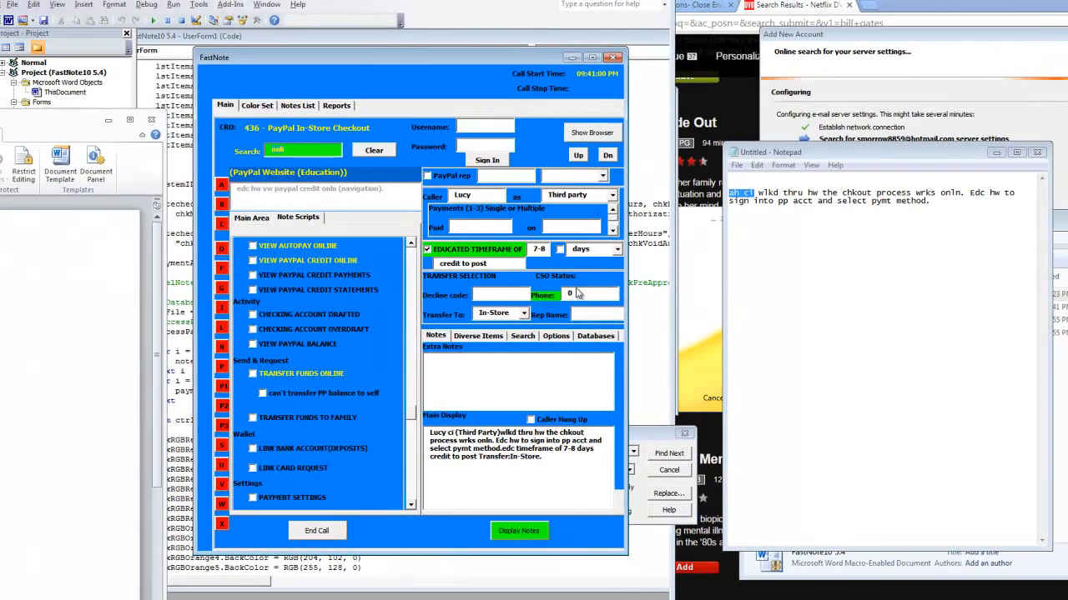
Show the built-in browser and hide it again
left_click(592, 133)
left_click(592, 133)
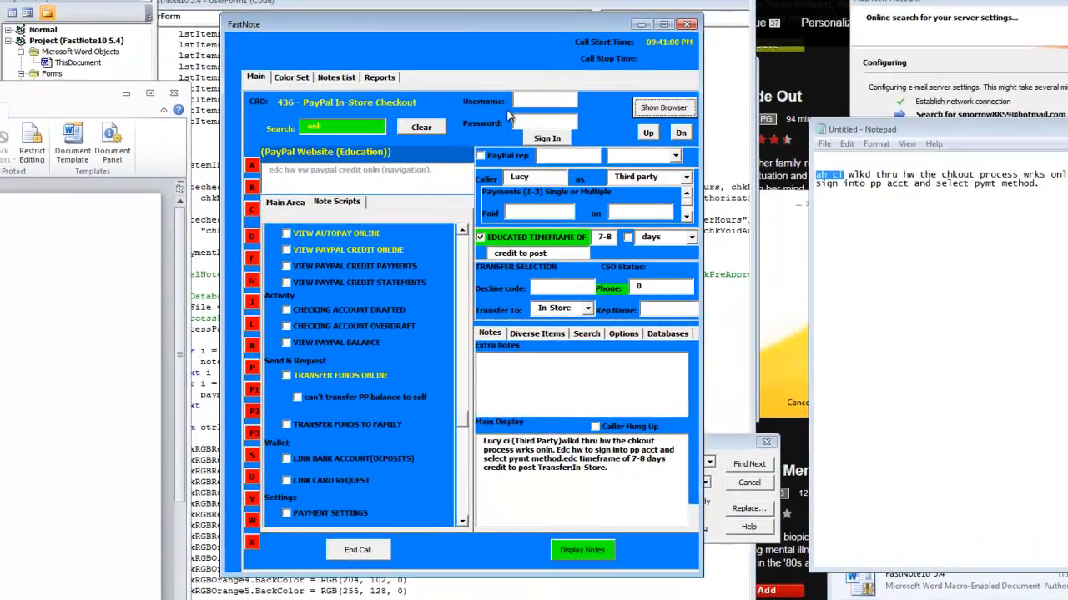
left_click(470, 126)
left_click(470, 145)
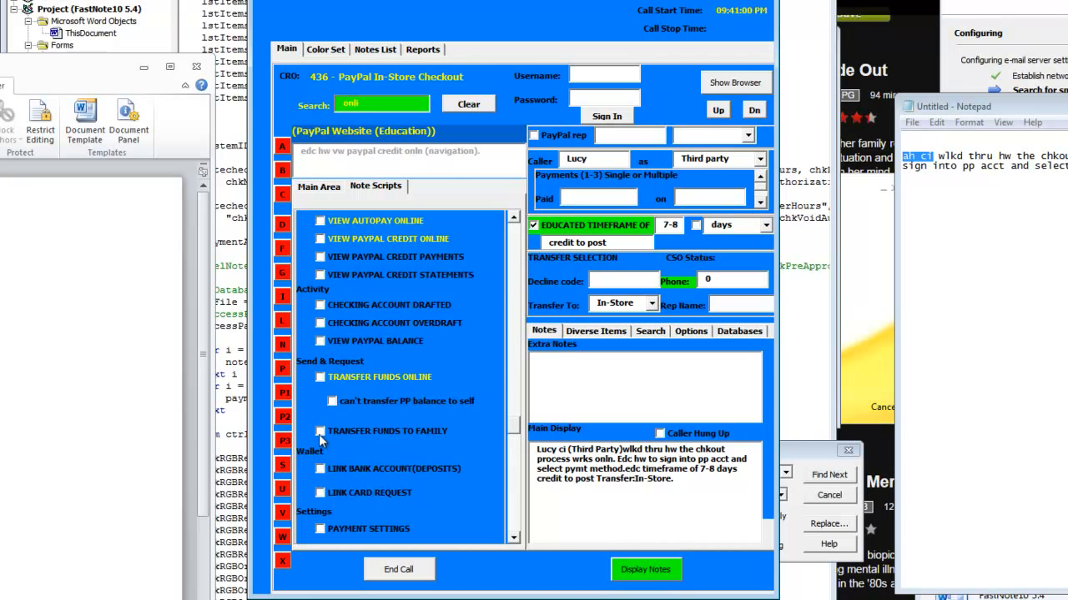
Jump through the note script sections for D, P, P3, L and F, including Payments, Linking and Fees
left_click(286, 224)
left_click(280, 372)
left_click(284, 444)
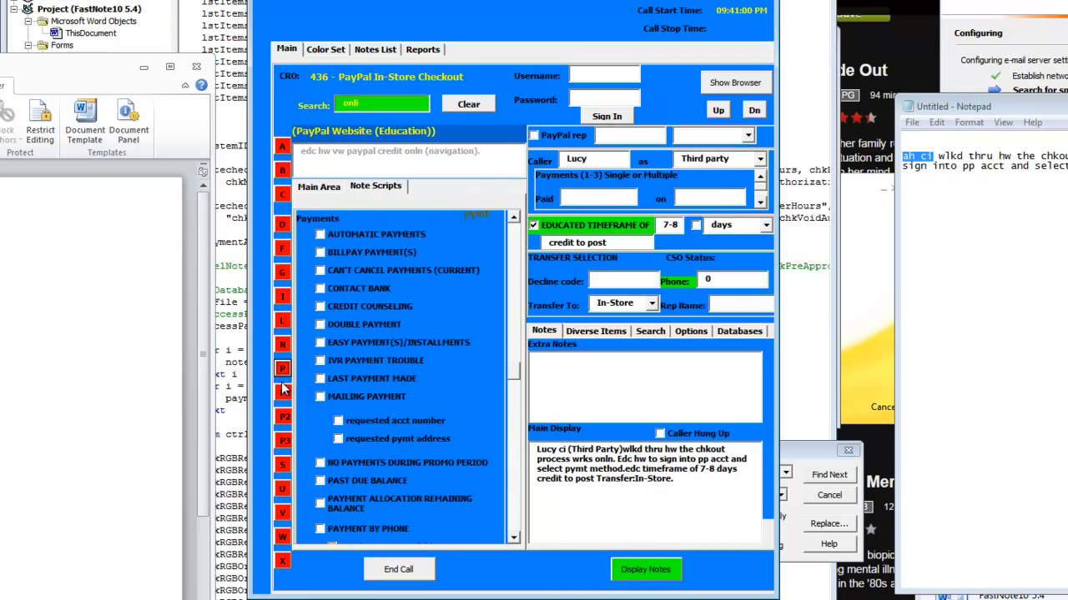
left_click(282, 320)
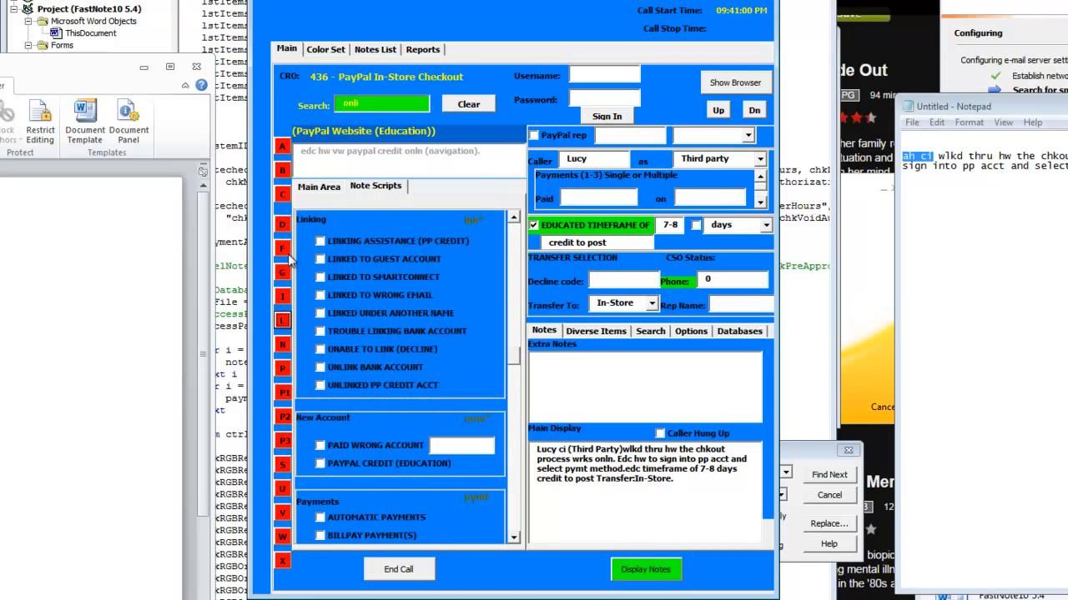
left_click(284, 250)
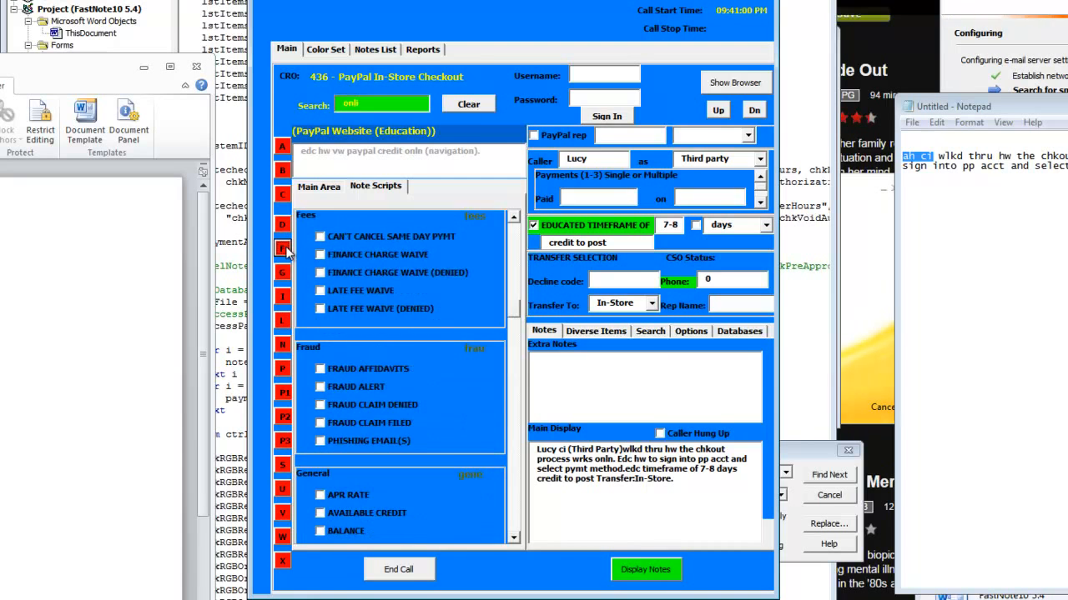
View the color settings page and the list of note script categories
left_click(325, 52)
left_click(360, 51)
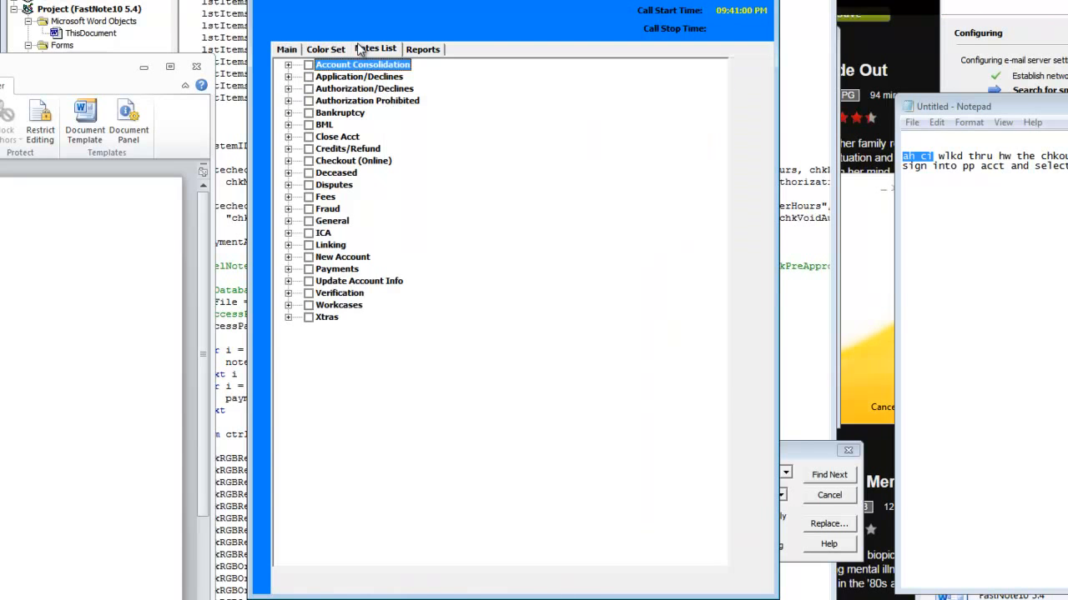
Expand the Close Acct and Fraud categories in the notes list, and return to the main note scripts
left_click(287, 137)
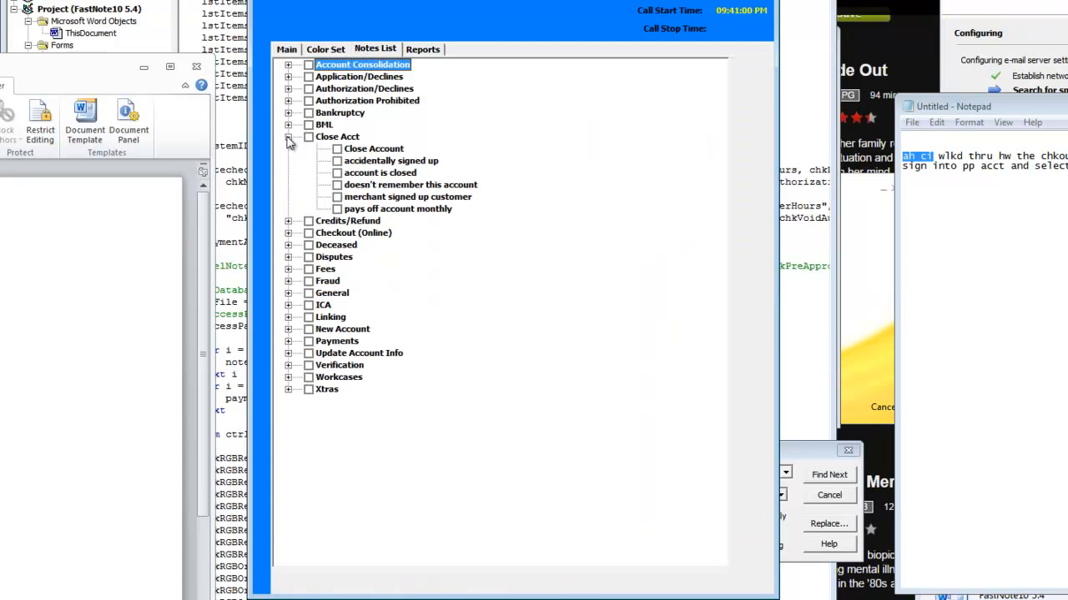
left_click(289, 282)
left_click(287, 50)
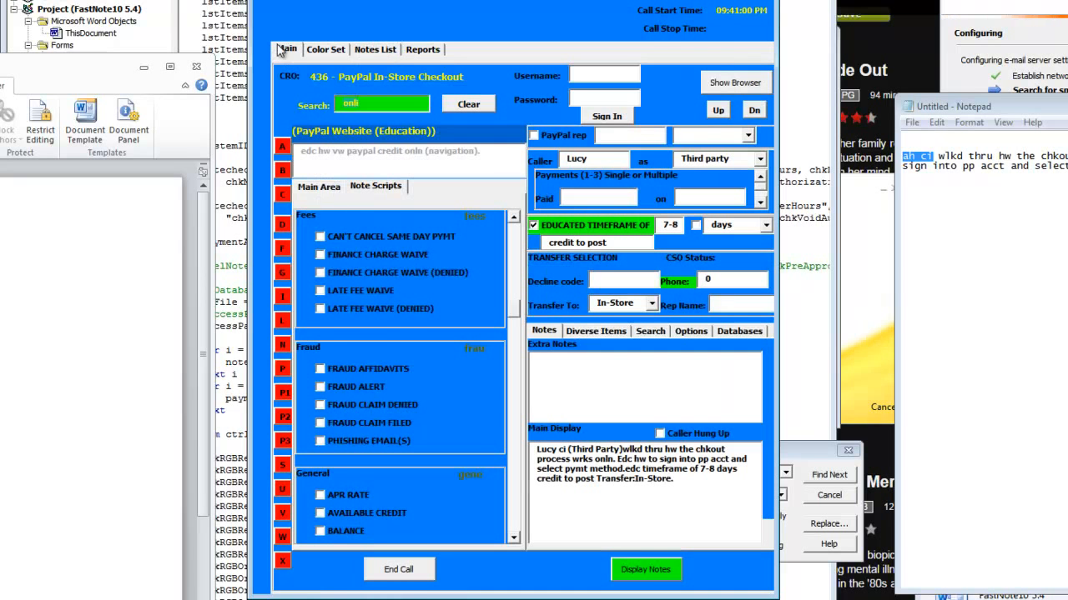
left_click(375, 187)
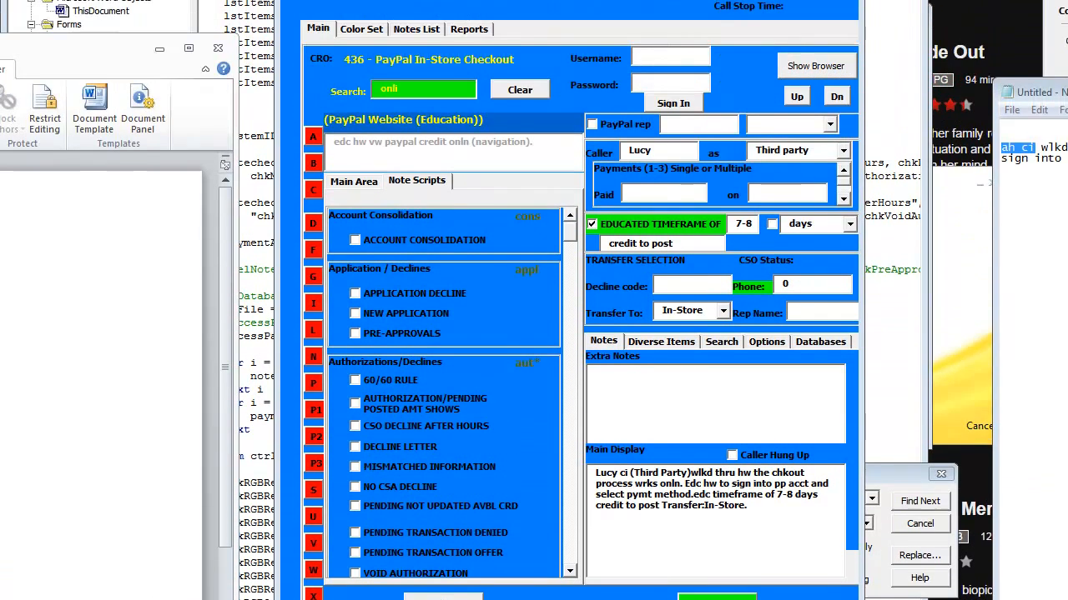
Open the FastNote Tutorial 3.5 Word document from the AFastNote folder on Local Disk (C:)
left_click(120, 583)
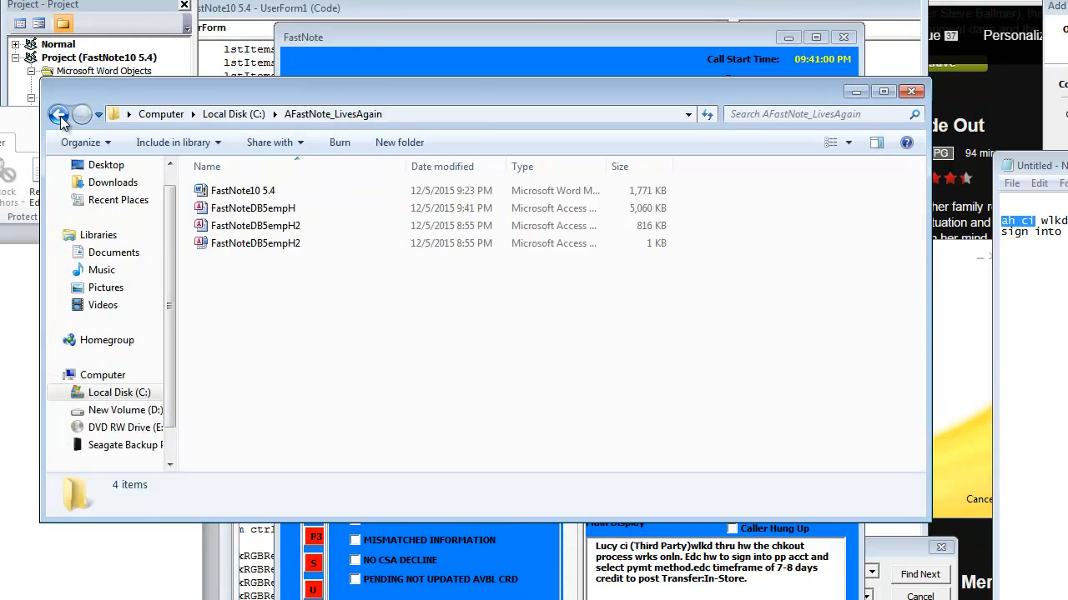
left_click(60, 116)
double_click(259, 278)
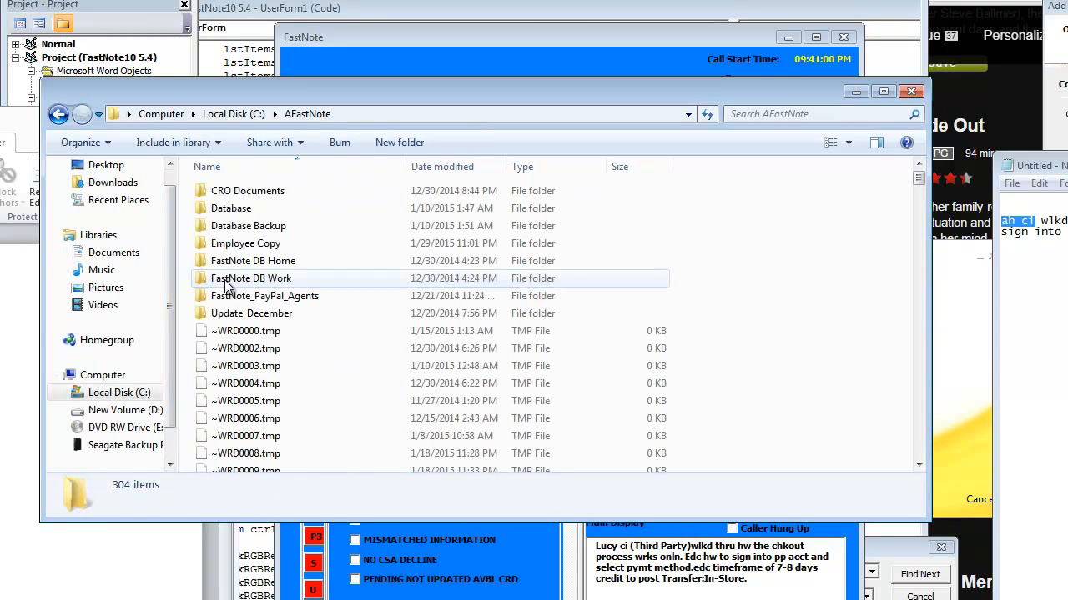
left_click(257, 297)
scroll(292, 308, "down", 10)
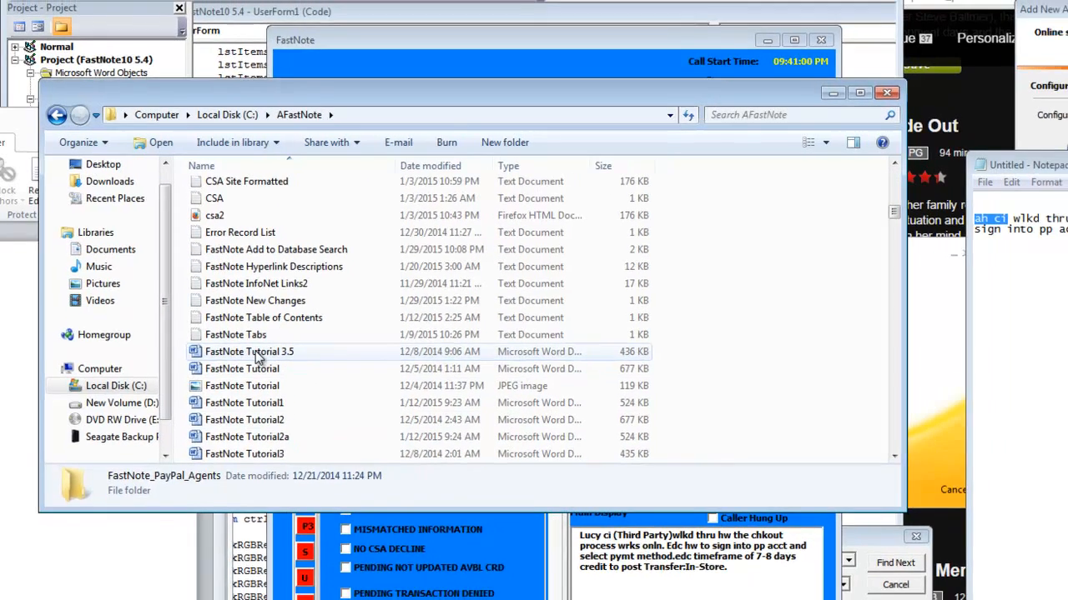
double_click(250, 352)
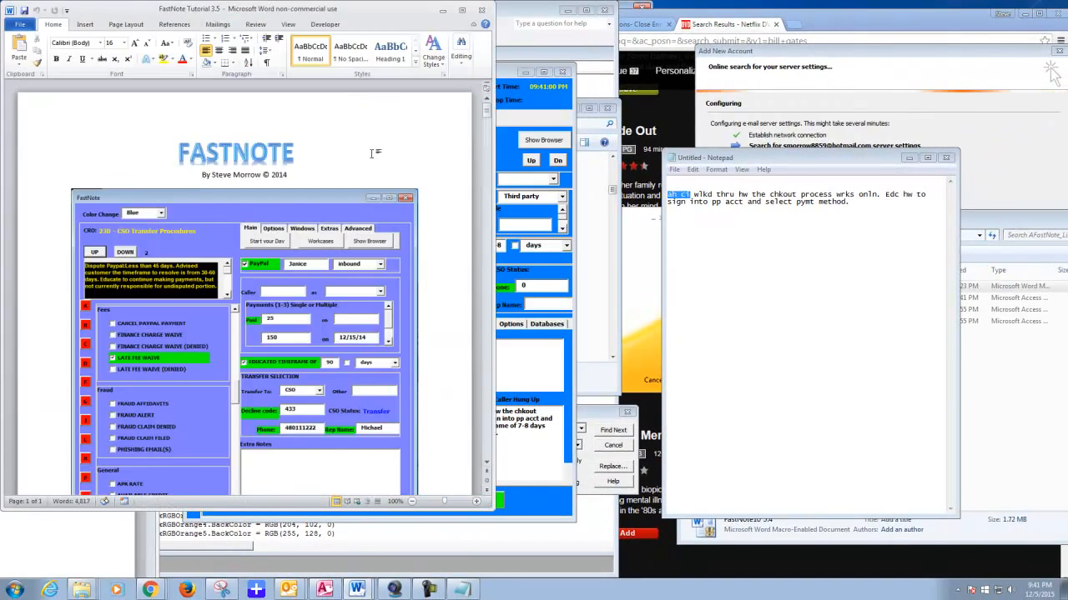
Page through the tutorial document to its end, examining the interface explanations, note script listings and web browser section
scroll(373, 157, "down", 10)
key("Page_Down")
key("Page_Down")
key("Page_Down")
key("Page_Down")
key("Page_Down")
key("Page_Down")
key("Page_Down")
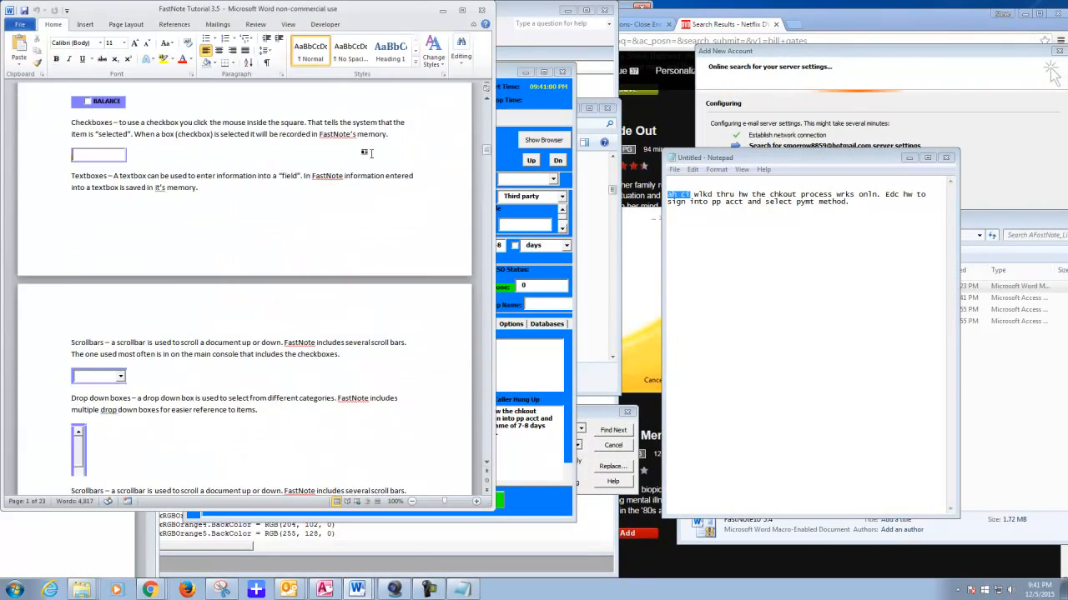
key("Page_Down")
key("Page_Down")
key("Page_Down")
key("Page_Down")
key("Page_Down")
key("Page_Down")
key("Page_Down")
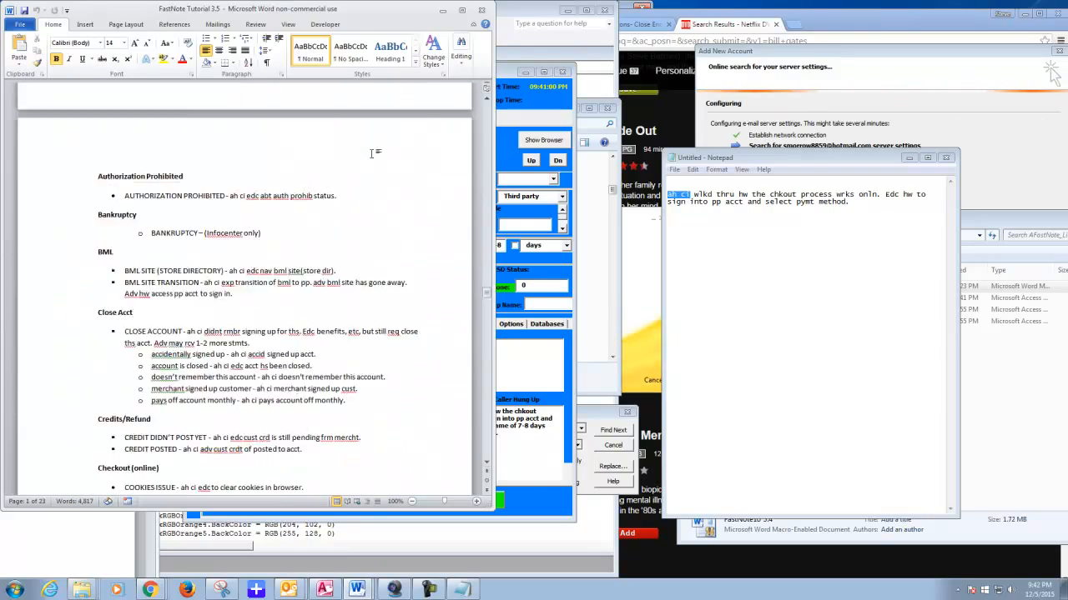
key("Page_Down")
key("Page_Down")
key("Page_Down")
key("Page_Down")
key("Page_Down")
key("Page_Down")
key("Page_Down")
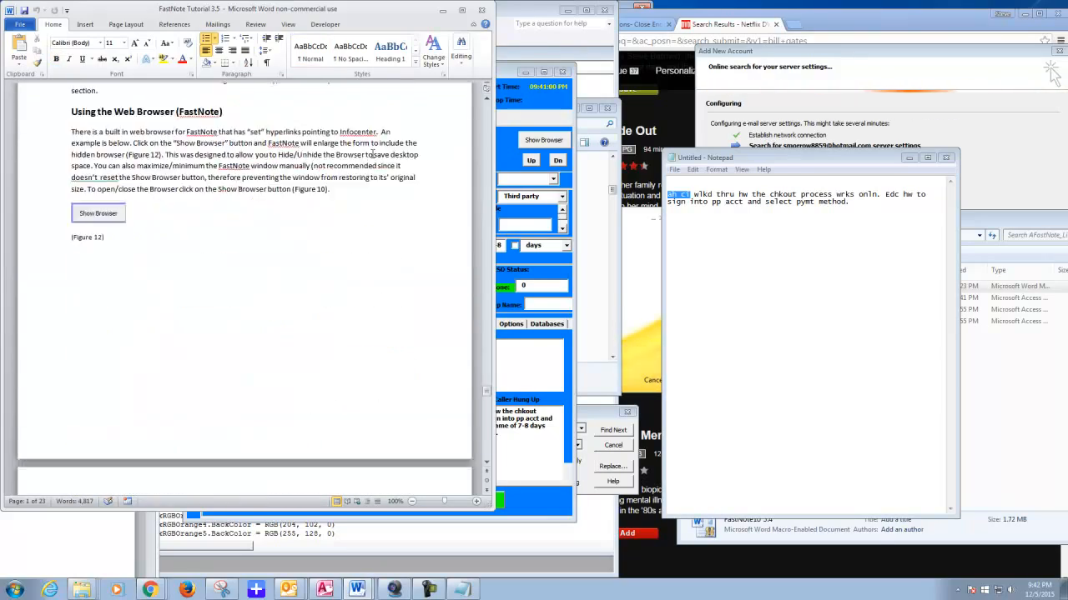
key("Page_Down")
key("Page_Down")
key("Page_Down")
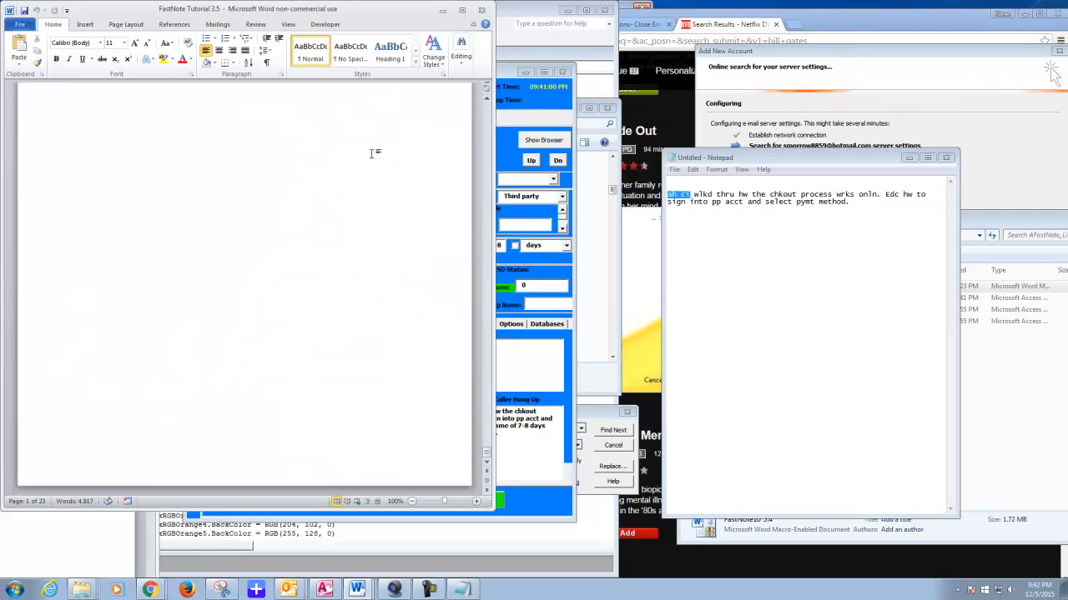
Return to the beginning of the tutorial and examine the table of contents and the FastNote form picture on the cover page
key("Page_Up")
key("Page_Up")
key("Page_Up")
key("Page_Up")
key("Page_Up")
key("Page_Up")
key("Page_Up")
key("Page_Up")
key("Page_Up")
key("Page_Up")
key("Page_Up")
key("Page_Up")
key("Page_Up")
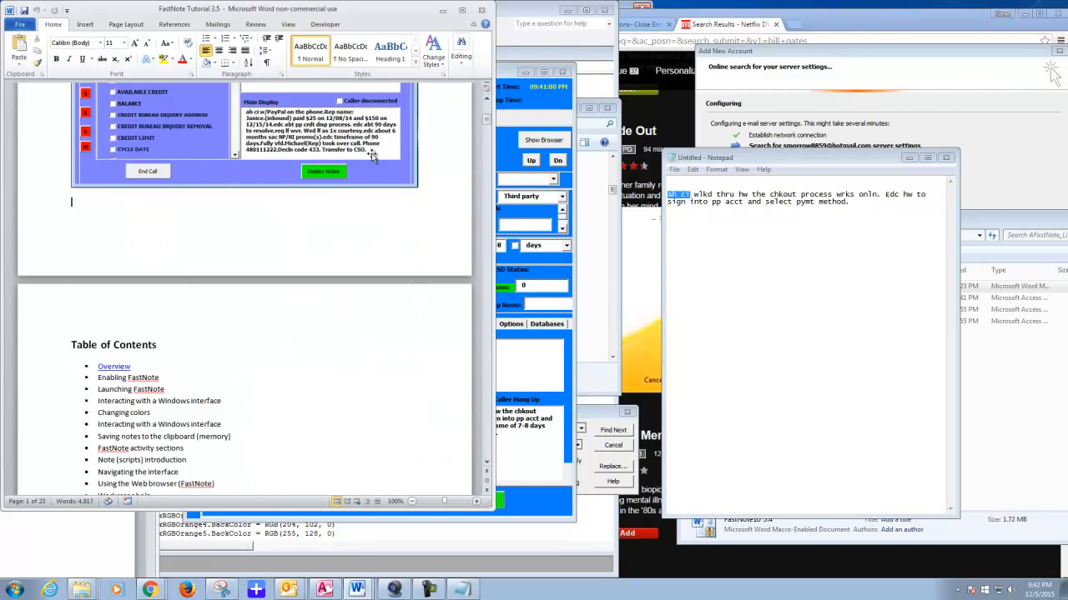
scroll(338, 127, "up", 7)
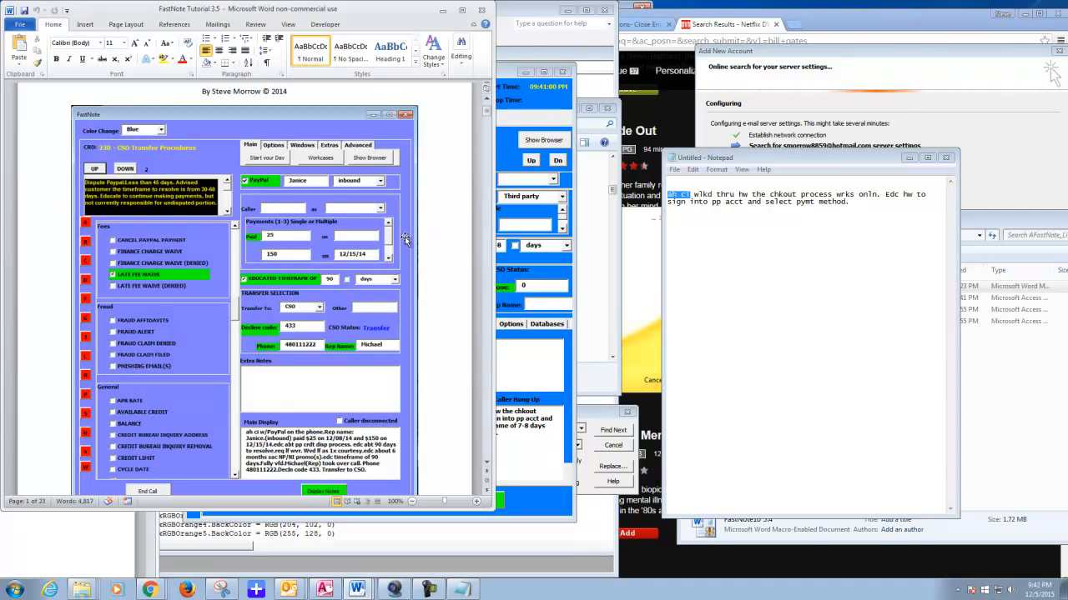
scroll(397, 242, "down", 7)
scroll(419, 296, "up", 8)
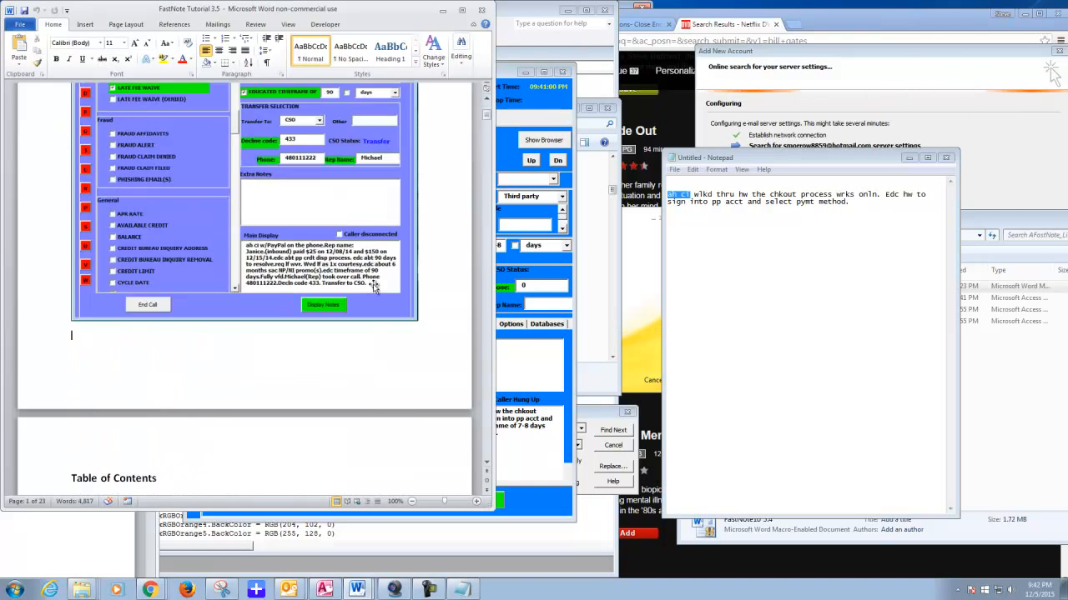
Minimize the tutorial document and show the hidden system tray icons
left_click(442, 10)
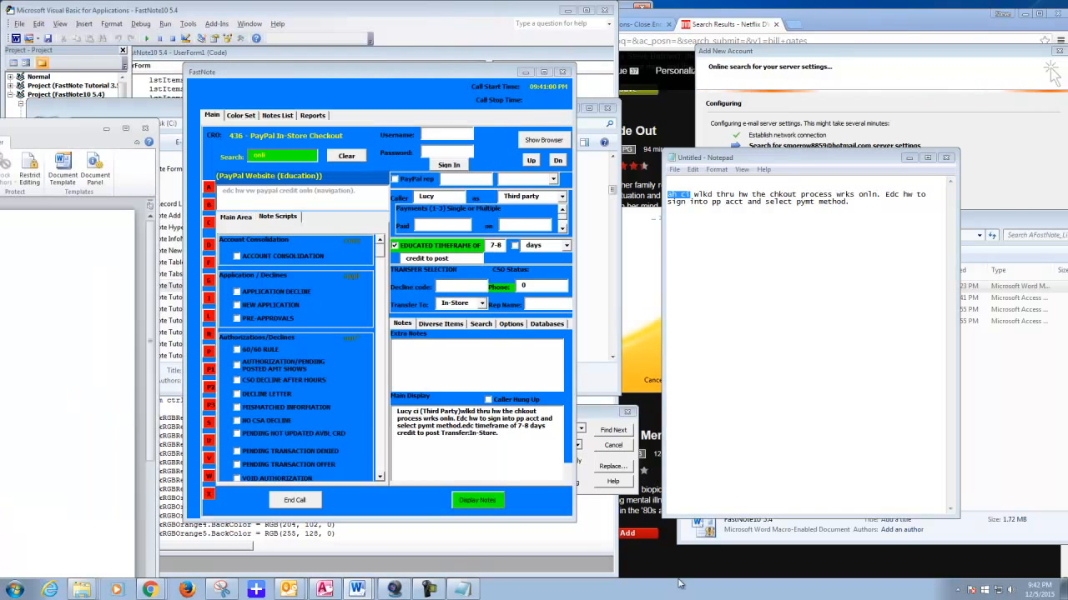
left_click(958, 592)
left_click(957, 592)
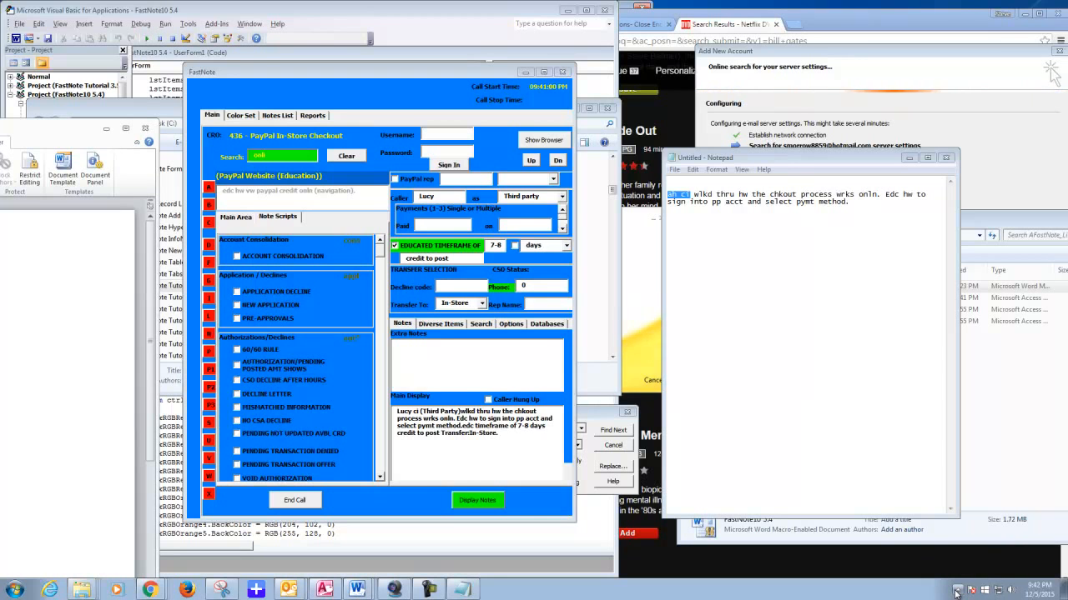
left_click(958, 592)
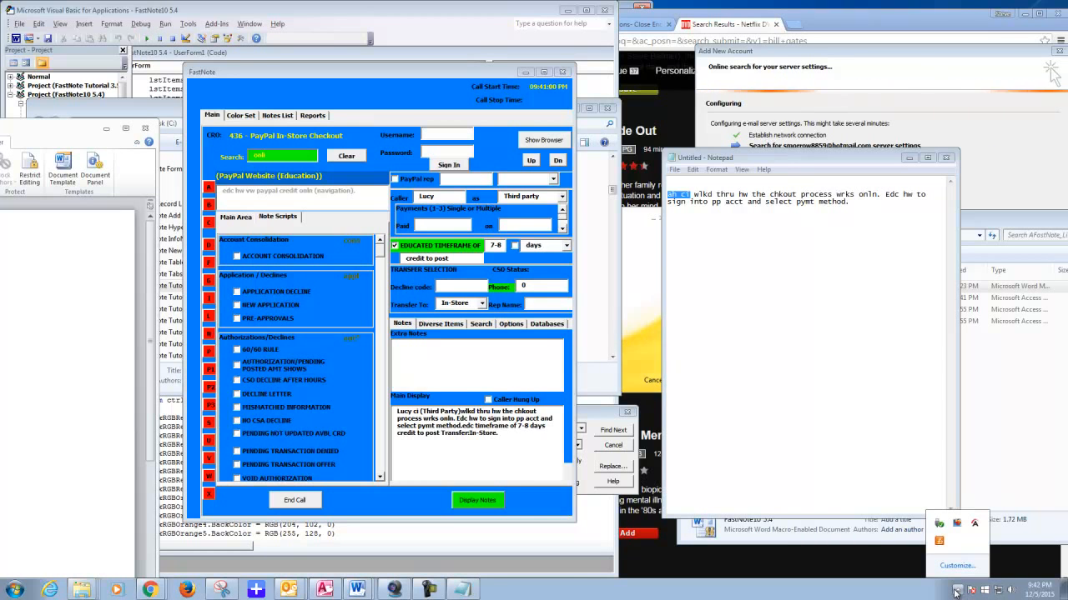